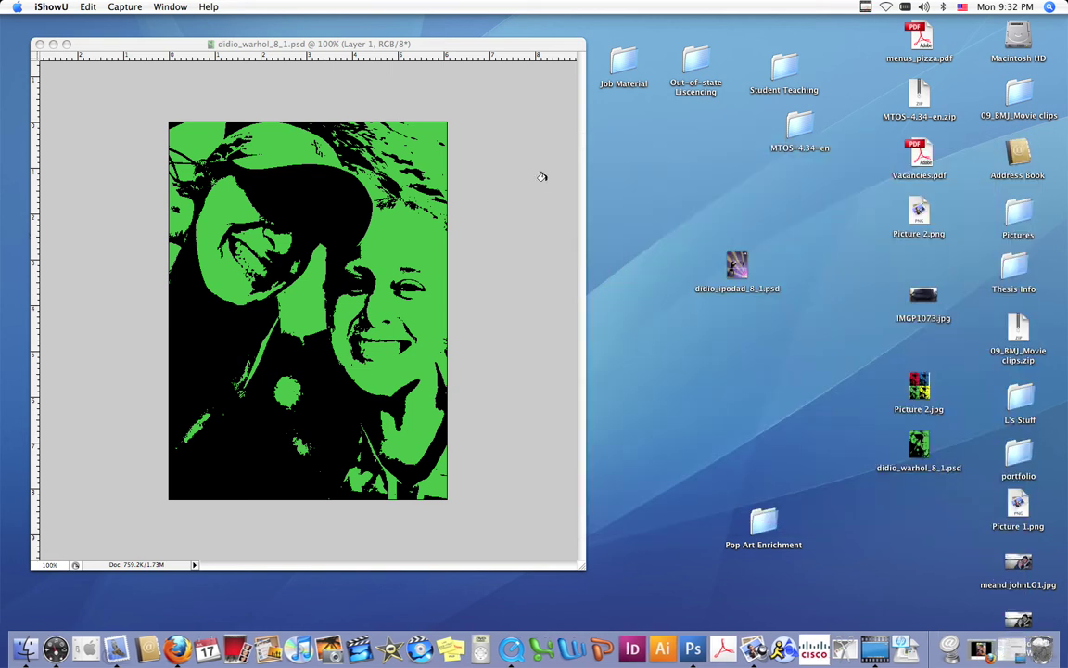
Step: Bring Photoshop forward, choose the Move tool, and hide the Main Photo copy and Main Photo layers
{"action": "left_click", "coordinate": [543, 176]}
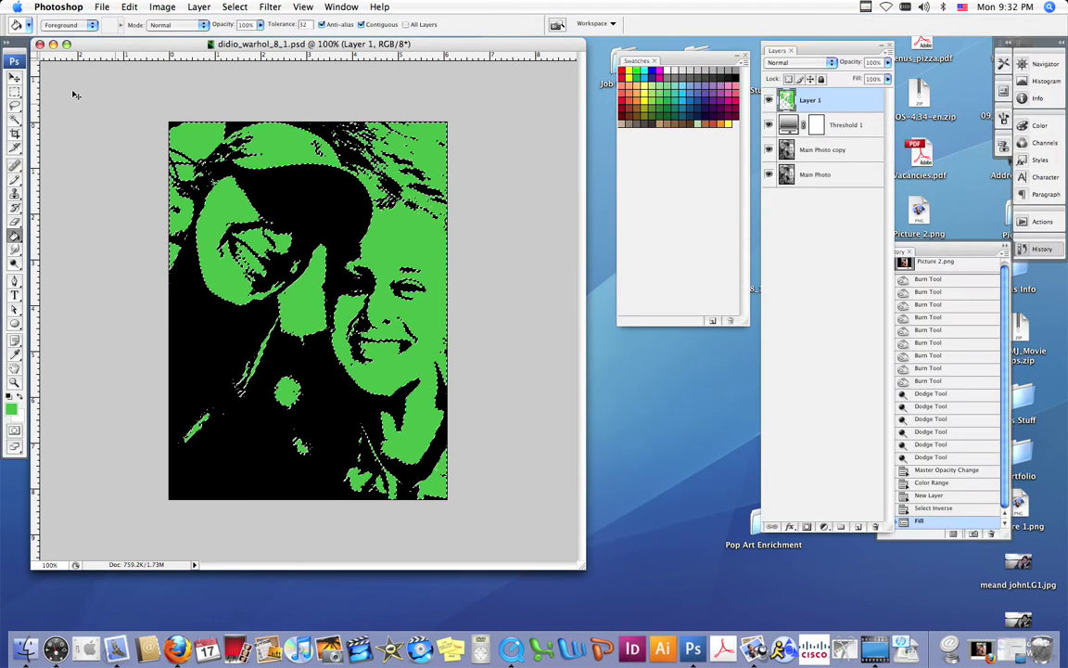
{"action": "left_click", "coordinate": [14, 78]}
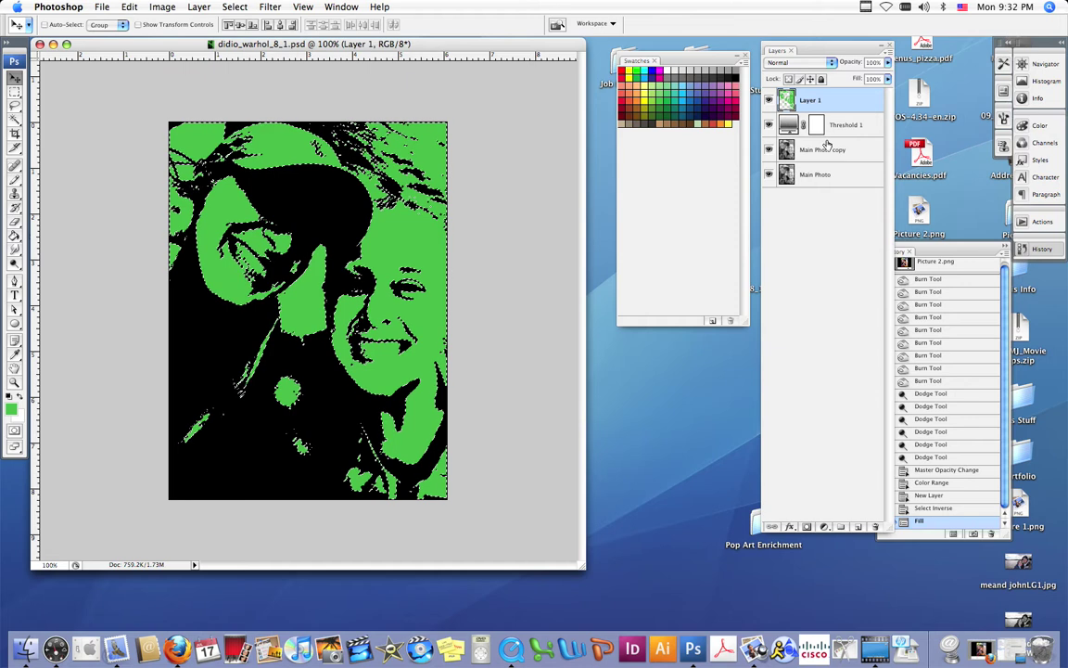
{"action": "left_click", "coordinate": [769, 150]}
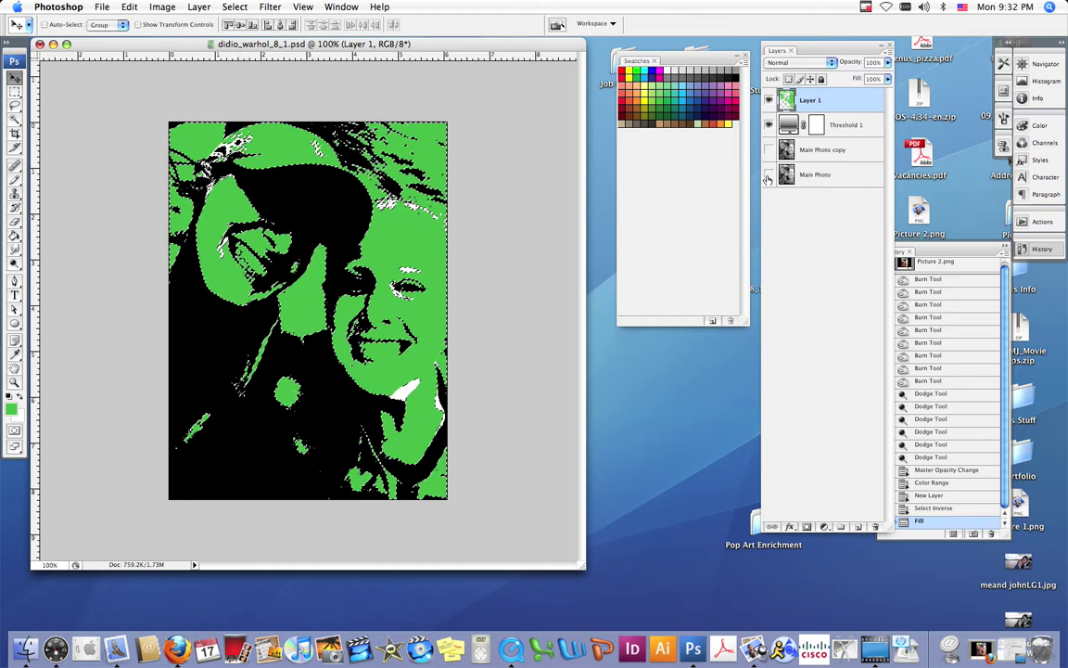
{"action": "left_click", "coordinate": [769, 175]}
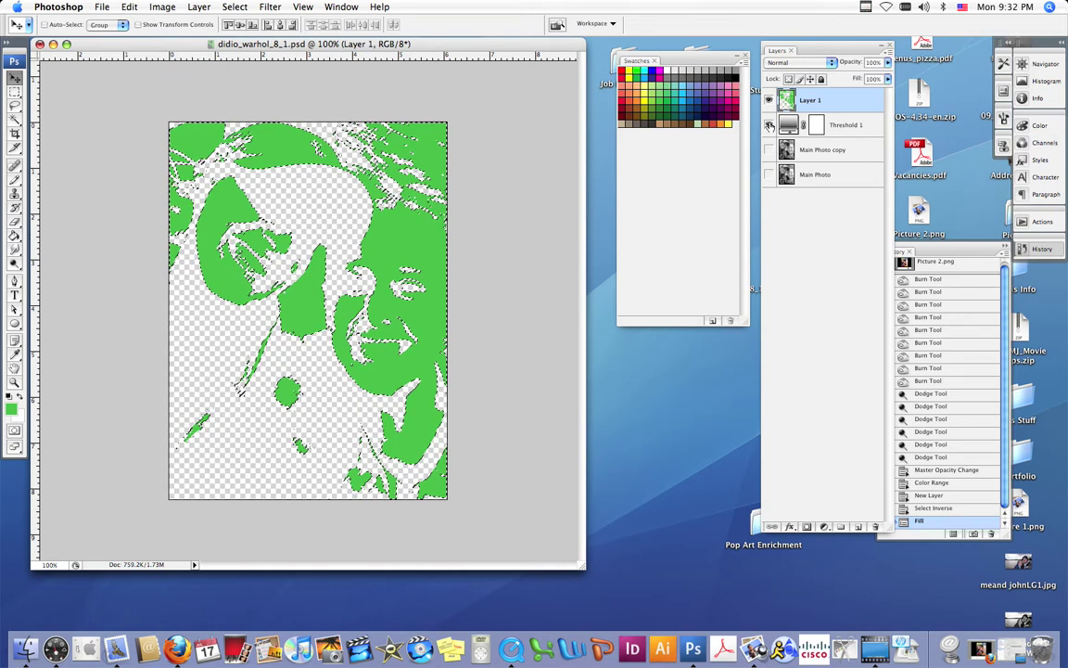
Step: Select Main Photo copy and show it again, keeping the original Main Photo hidden
{"action": "left_click", "coordinate": [844, 128]}
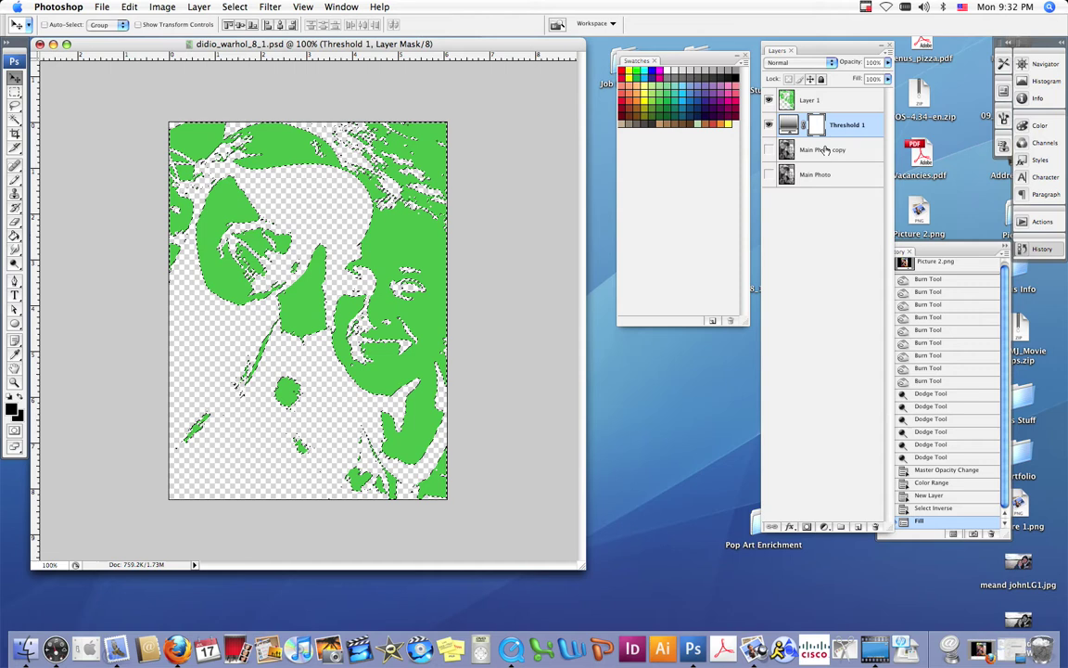
{"action": "left_click", "coordinate": [820, 150]}
{"action": "left_click", "coordinate": [769, 150]}
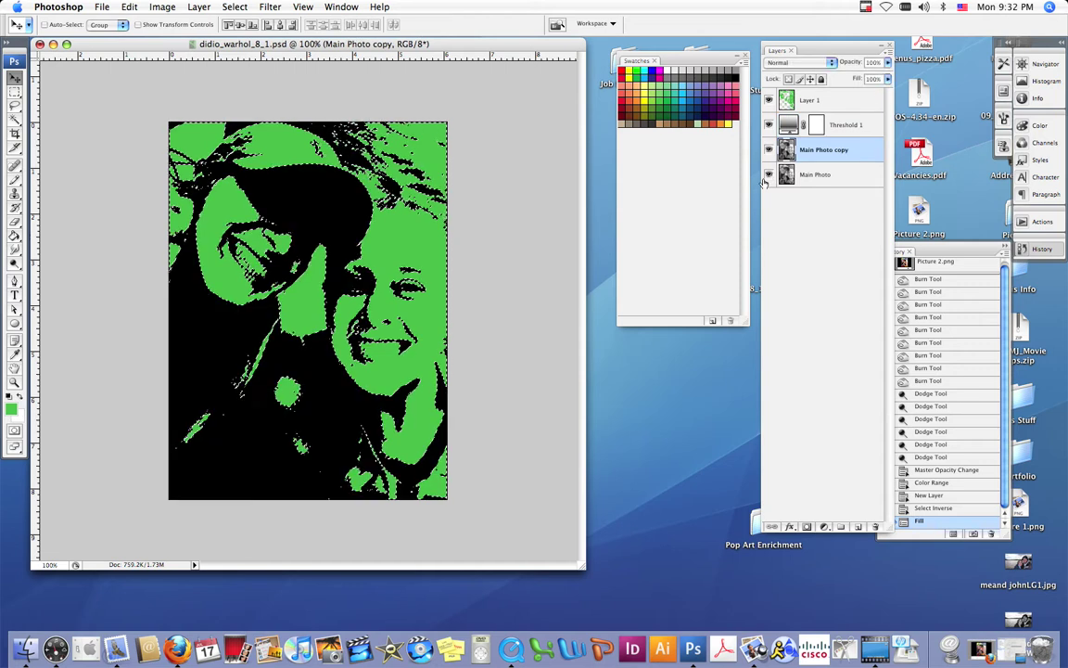
{"action": "left_click", "coordinate": [769, 175]}
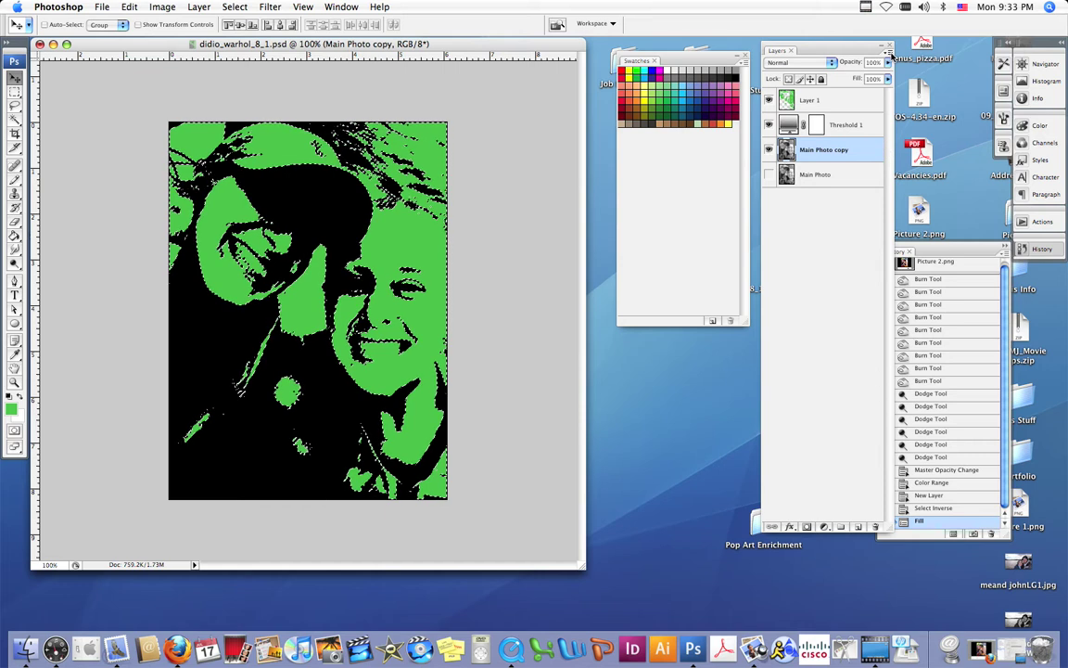
Step: Flatten the image from the Layers menu, discard hidden layers, and deselect
{"action": "left_click", "coordinate": [888, 59]}
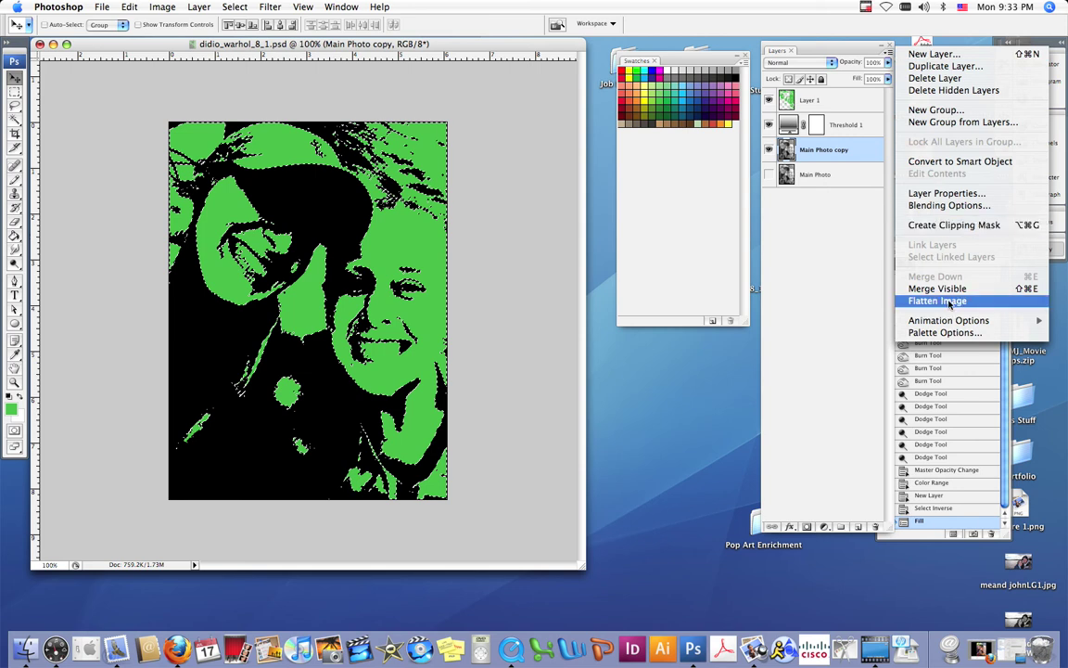
{"action": "left_click", "coordinate": [950, 301]}
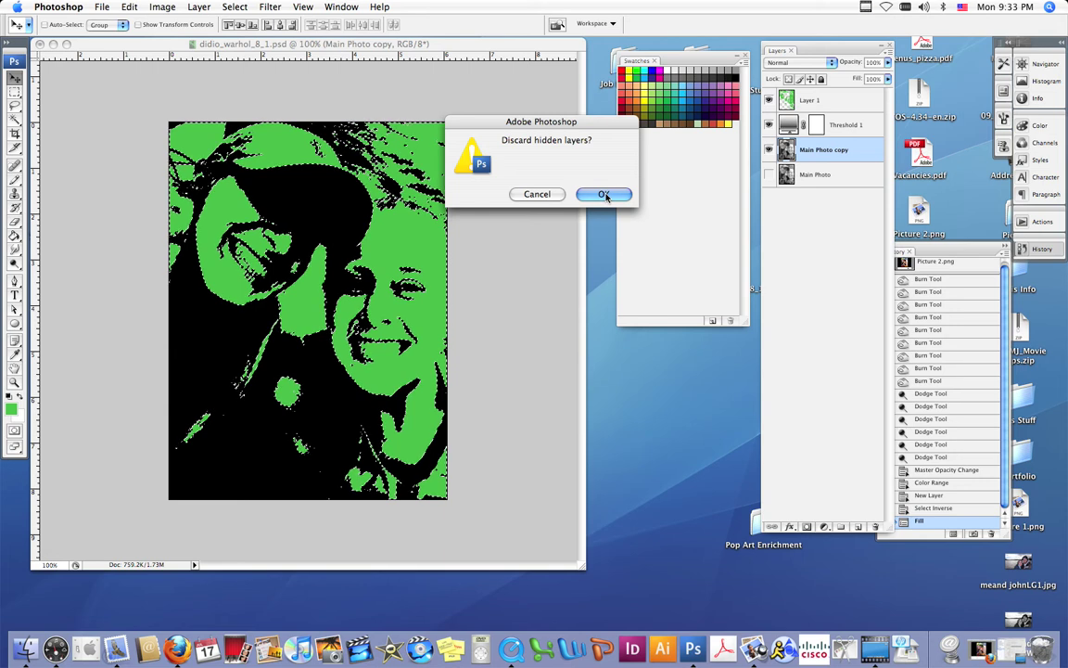
{"action": "left_click", "coordinate": [605, 195]}
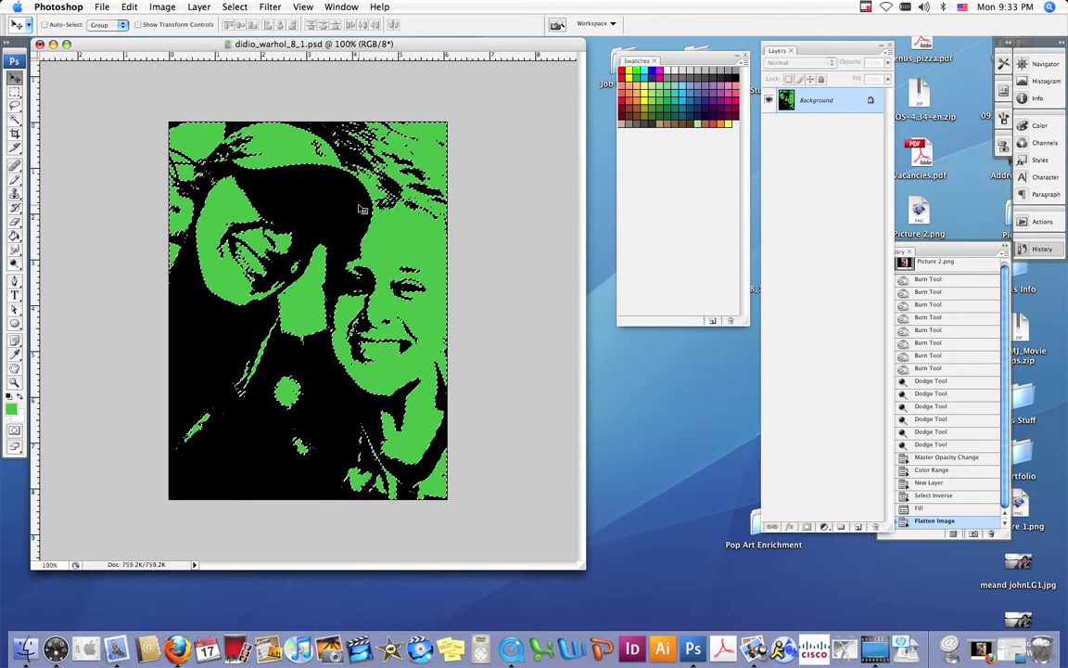
{"action": "key", "text": "super+d"}
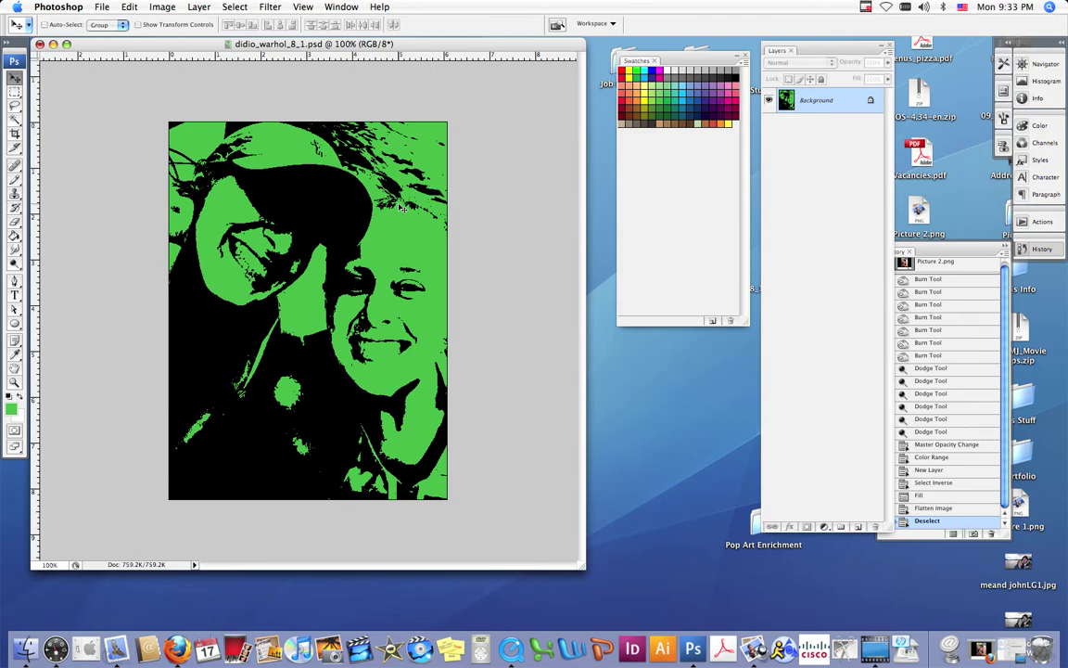
Step: Make a Color Range selection with Fuzziness 50
{"action": "left_click", "coordinate": [234, 7]}
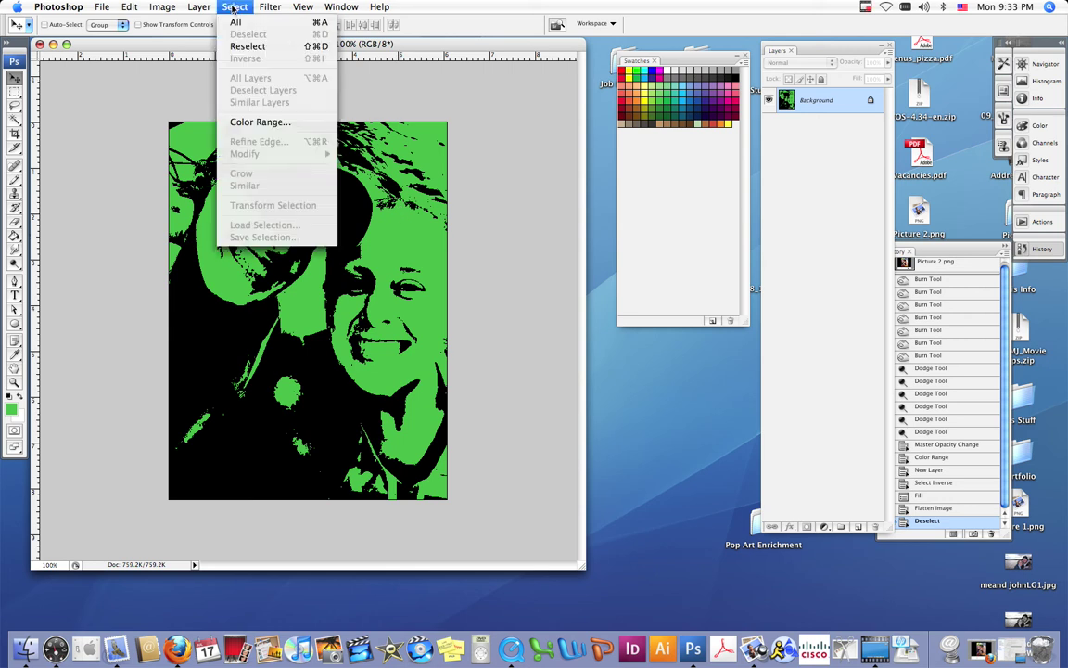
{"action": "left_click", "coordinate": [248, 122]}
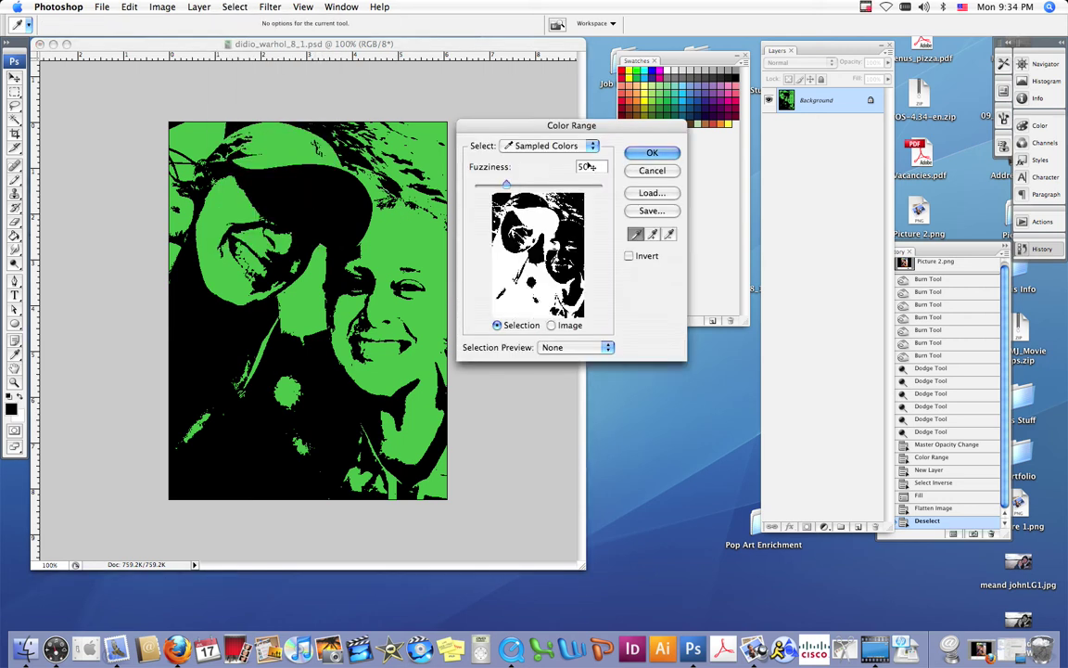
{"action": "left_click", "coordinate": [649, 153]}
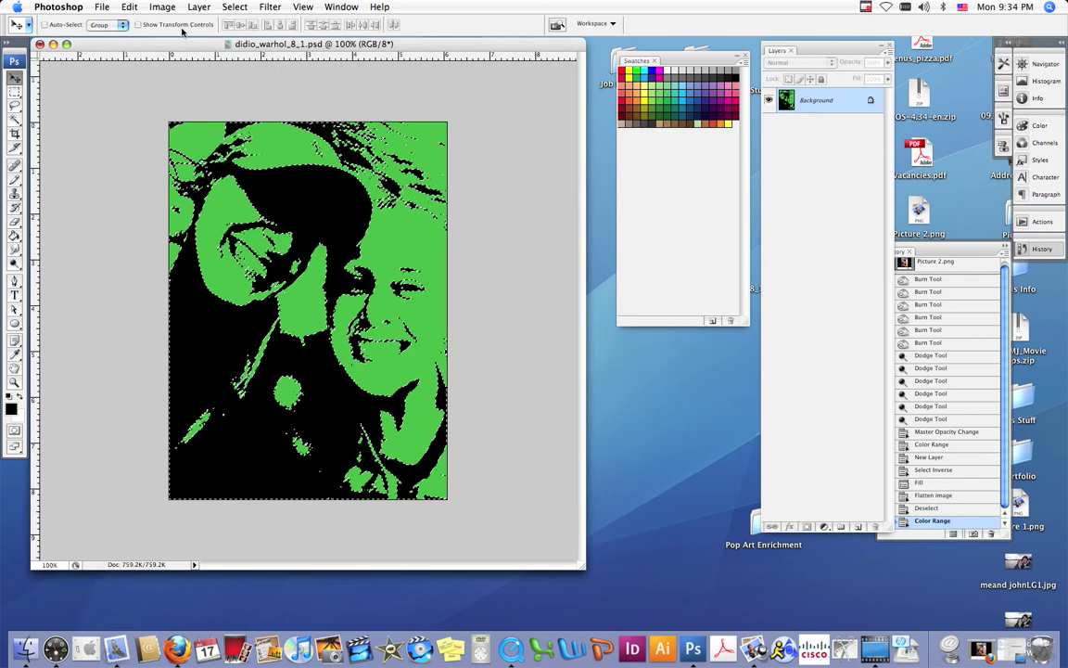
Step: Invert the selection with Select > Inverse
{"action": "left_click", "coordinate": [223, 7]}
{"action": "left_click", "coordinate": [225, 7]}
{"action": "left_click", "coordinate": [232, 7]}
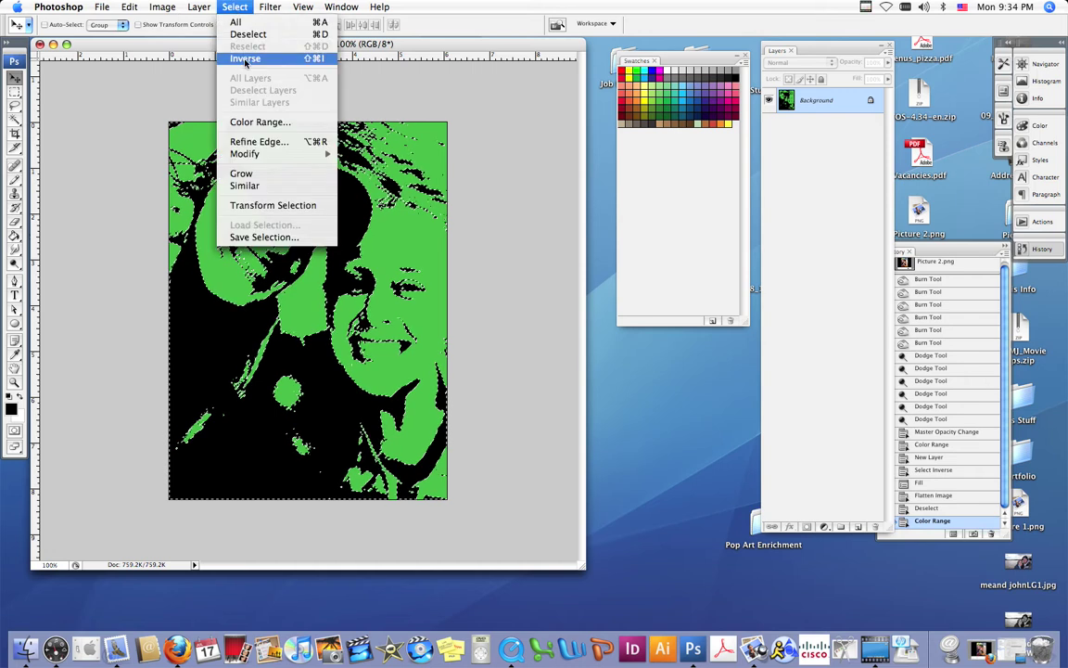
{"action": "left_click", "coordinate": [246, 59]}
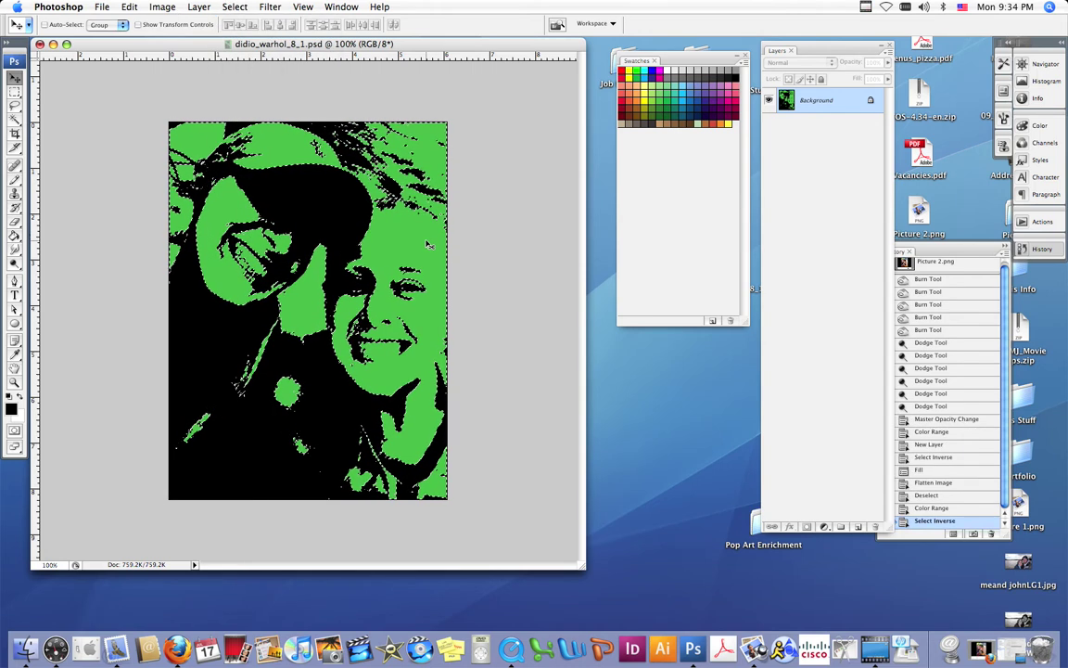
Step: Turn the Background into 'Green Layer', duplicate it, and pick purple as the foreground colour
{"action": "double_click", "coordinate": [853, 103]}
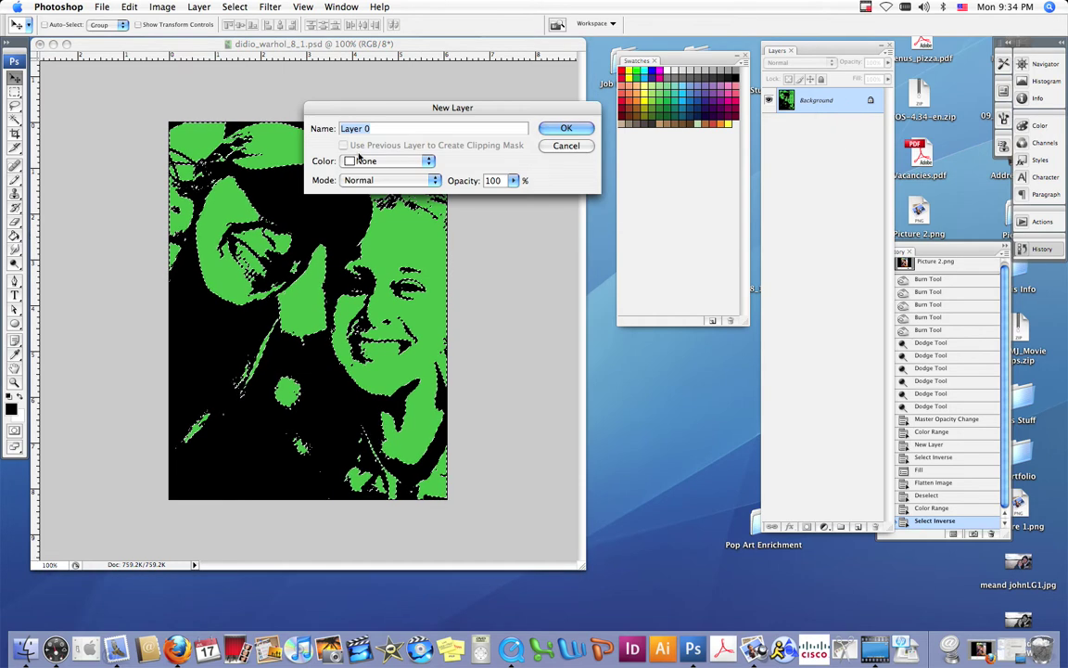
{"action": "type", "text": "Green "}
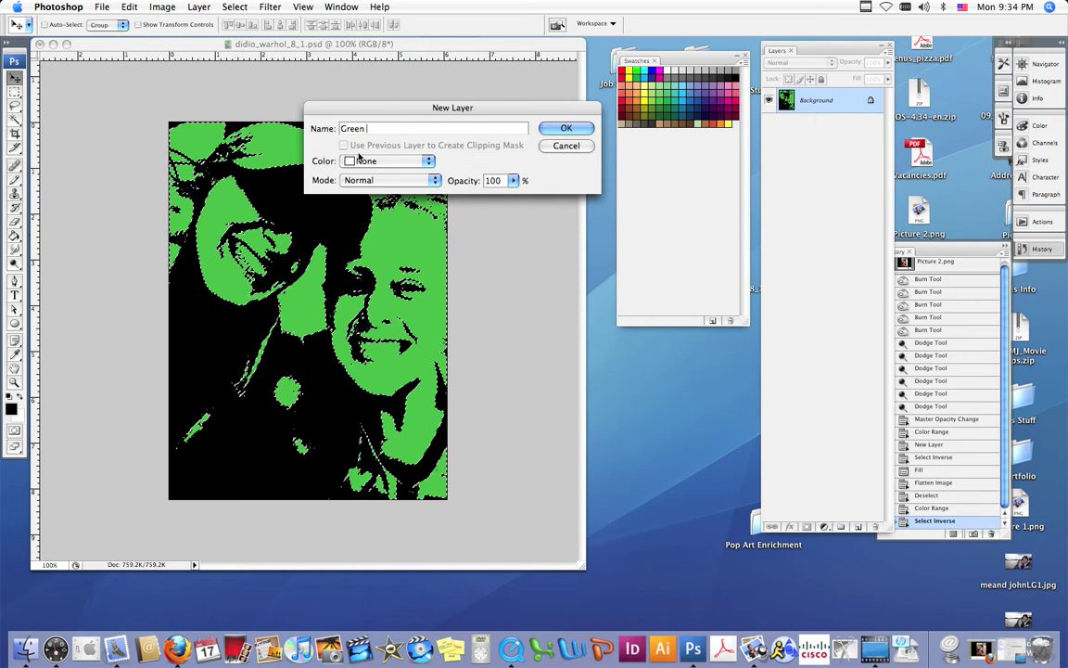
{"action": "type", "text": "Layer"}
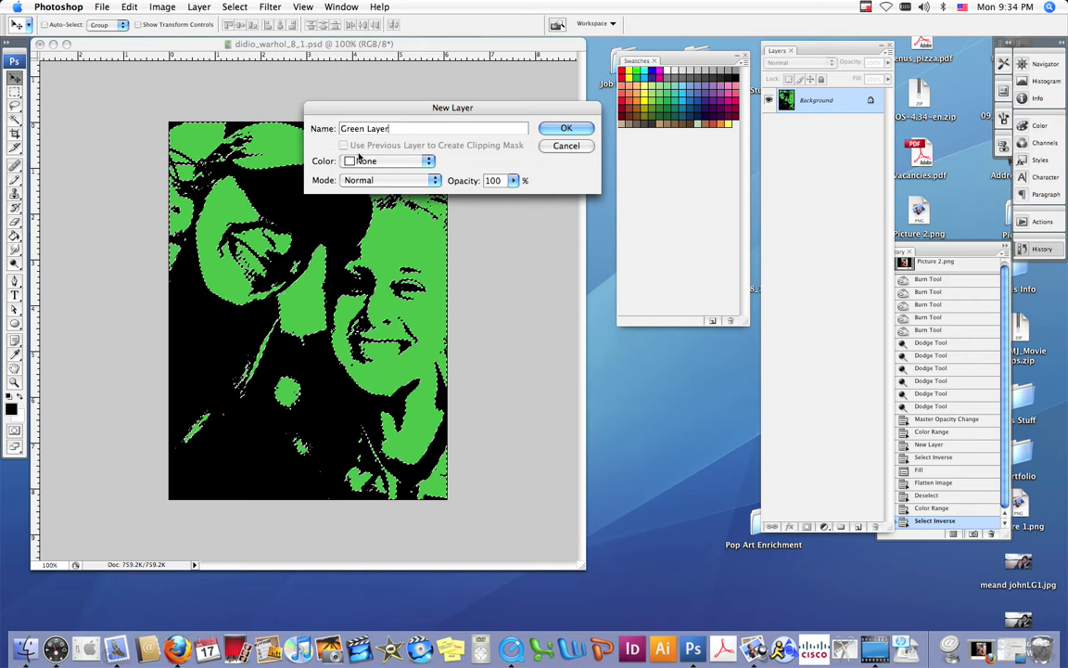
{"action": "key", "text": "Return"}
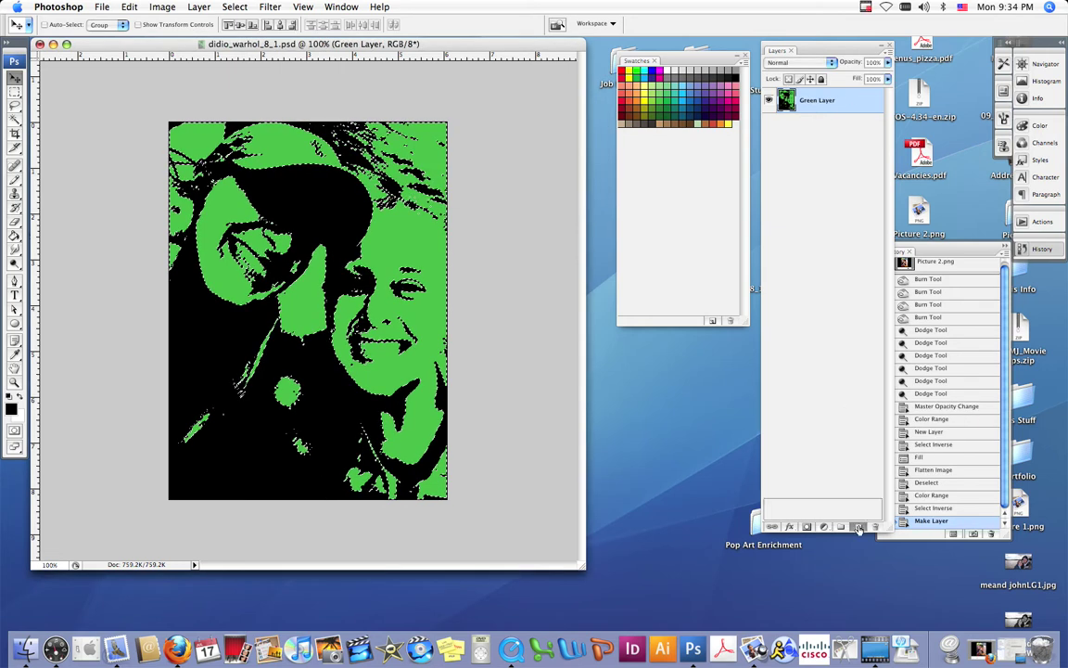
{"action": "left_click_drag", "start_coordinate": [817, 101], "coordinate": [859, 527]}
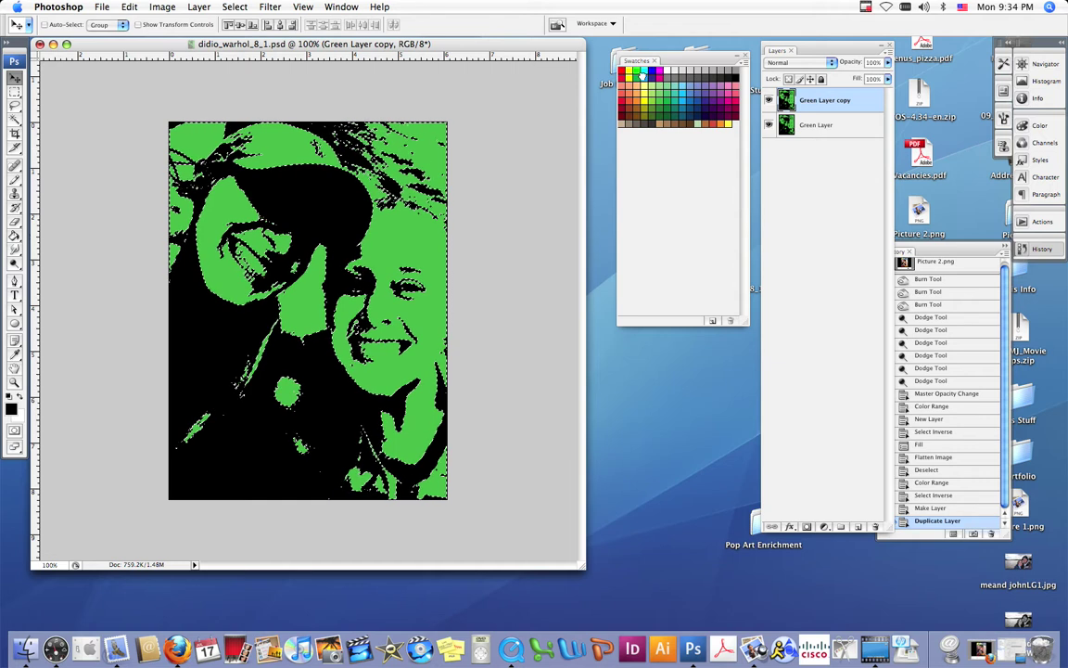
{"action": "left_click", "coordinate": [717, 97]}
Step: Fill the duplicate layer's selection with the purple foreground colour
{"action": "left_click", "coordinate": [121, 7]}
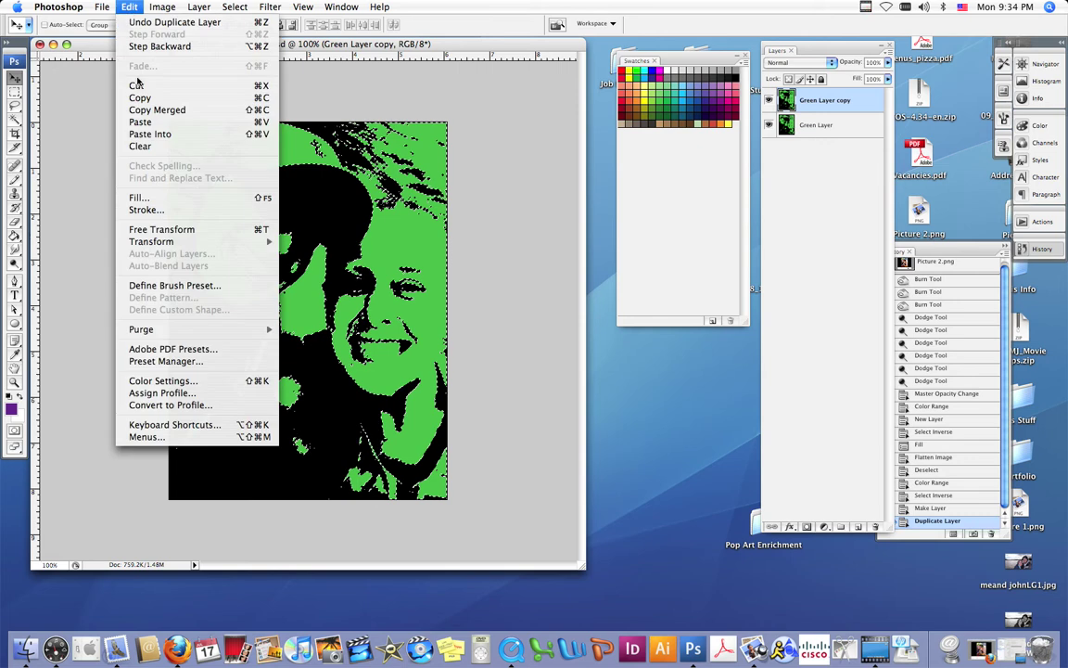
{"action": "left_click", "coordinate": [152, 200]}
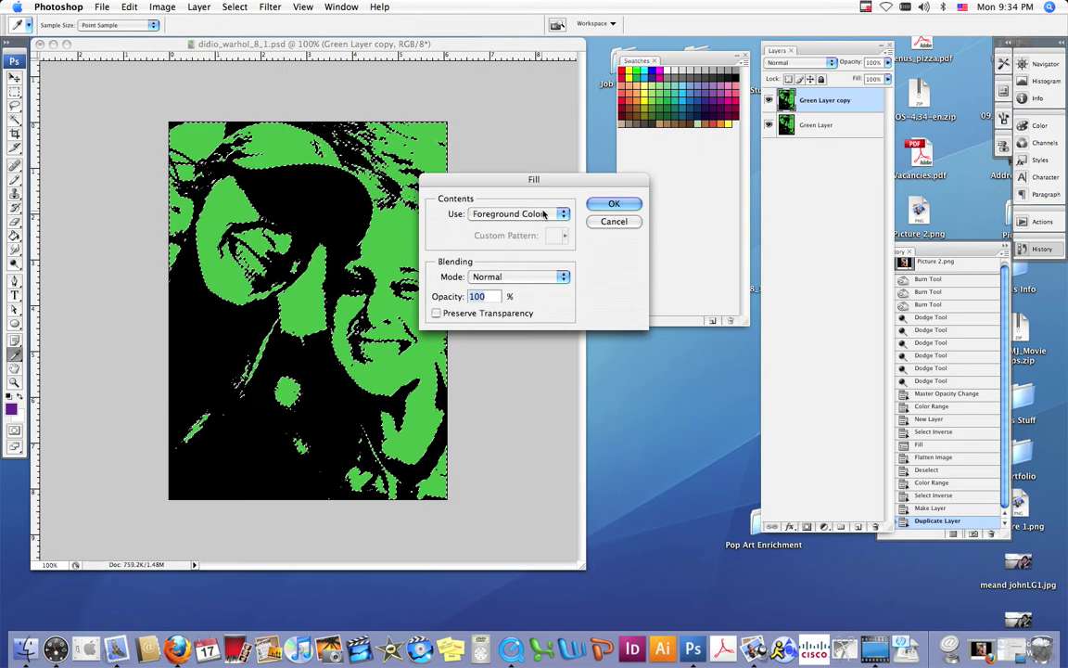
{"action": "left_click", "coordinate": [544, 213]}
{"action": "left_click", "coordinate": [545, 213]}
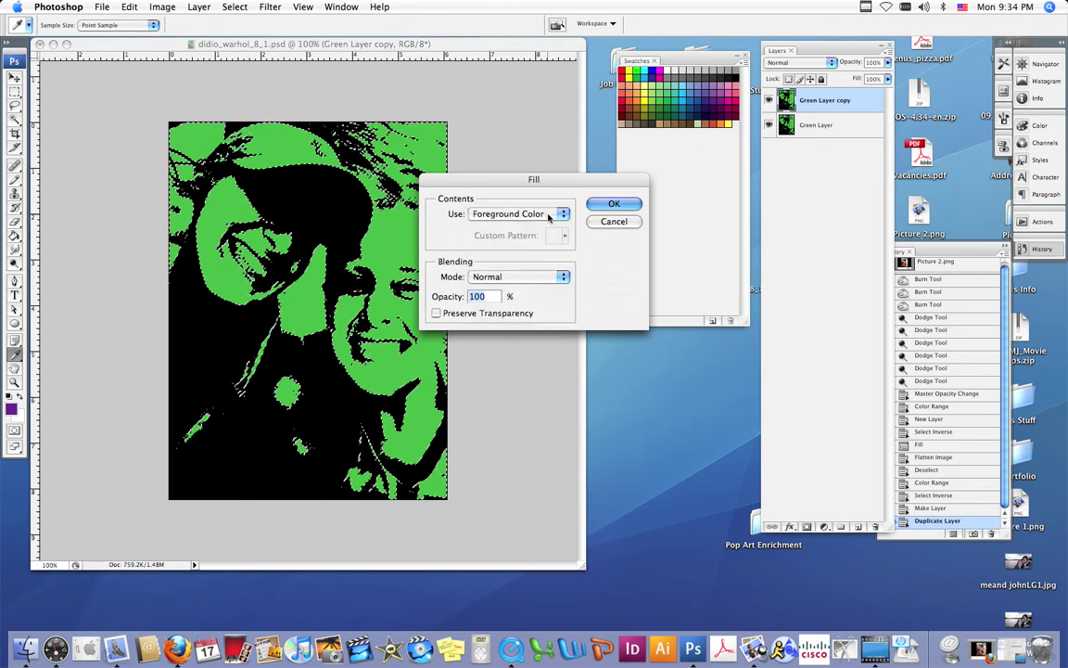
{"action": "left_click", "coordinate": [614, 204]}
Step: Rename the filled layer to 'Purple Layer'
{"action": "key", "text": "v"}
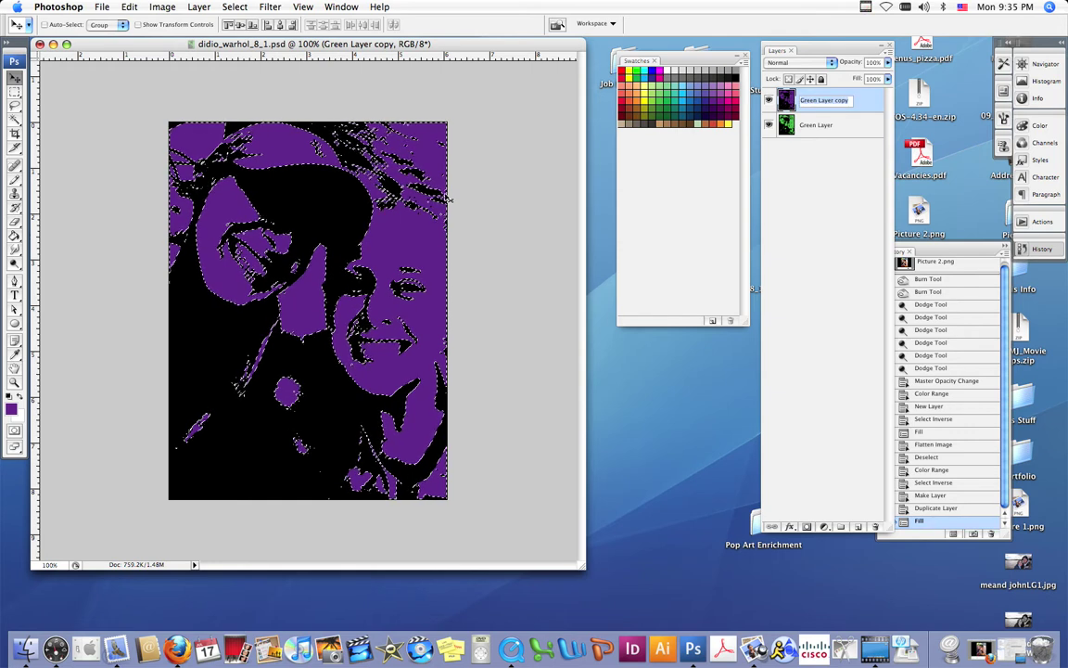
{"action": "type", "text": "Purple Lay"}
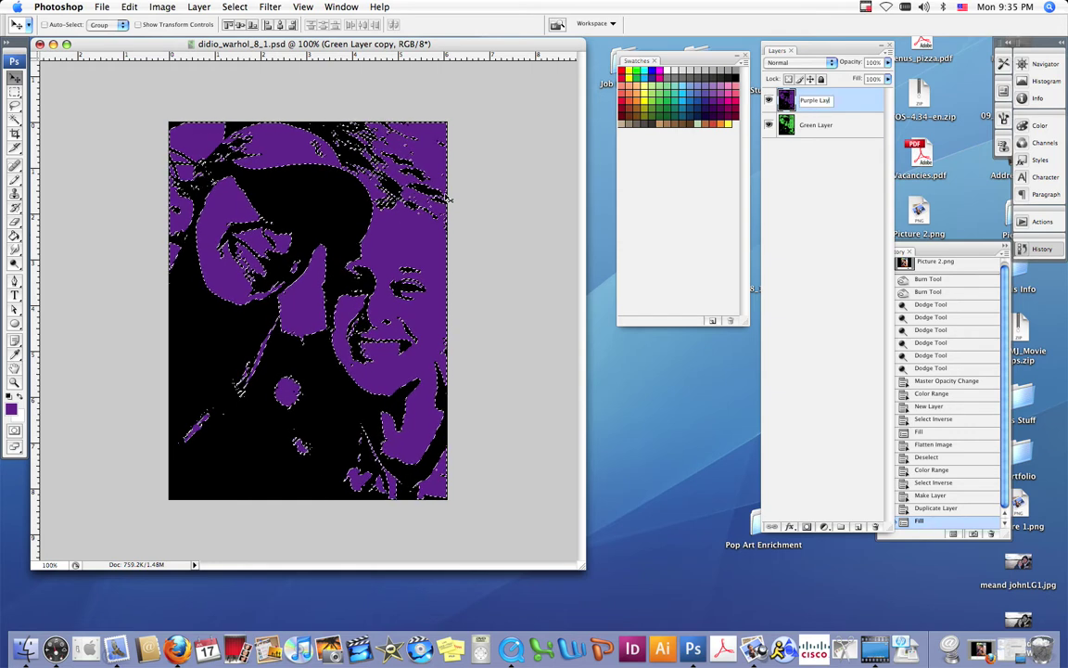
{"action": "type", "text": "er"}
{"action": "key", "text": "Return"}
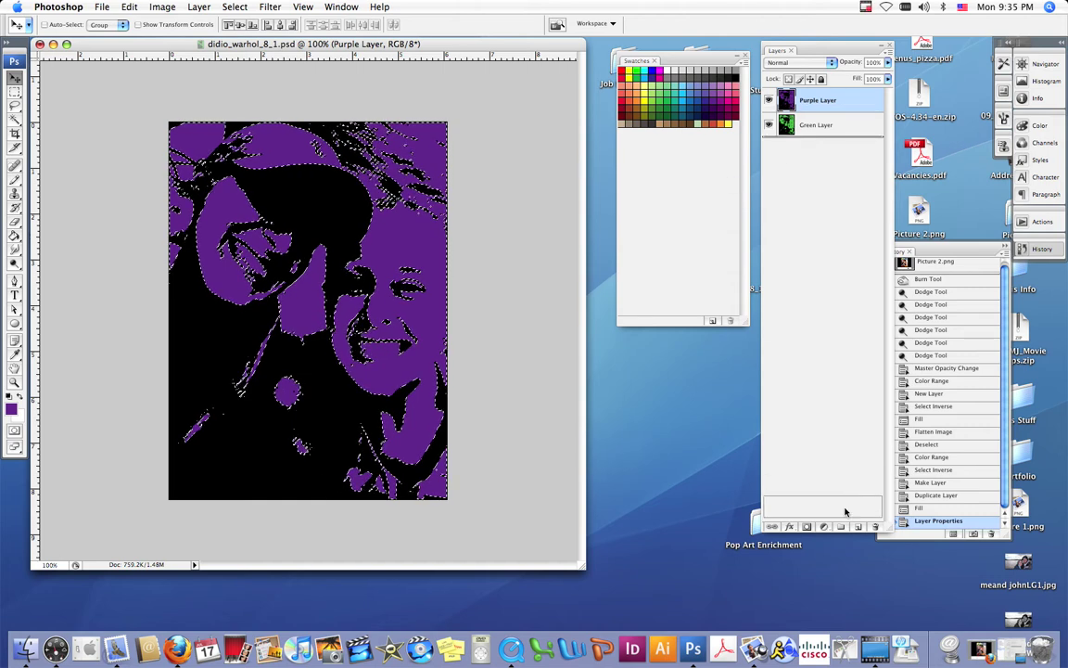
Step: Duplicate Purple Layer and fill the copy's selection with cyan blue
{"action": "left_click_drag", "start_coordinate": [816, 100], "coordinate": [857, 526]}
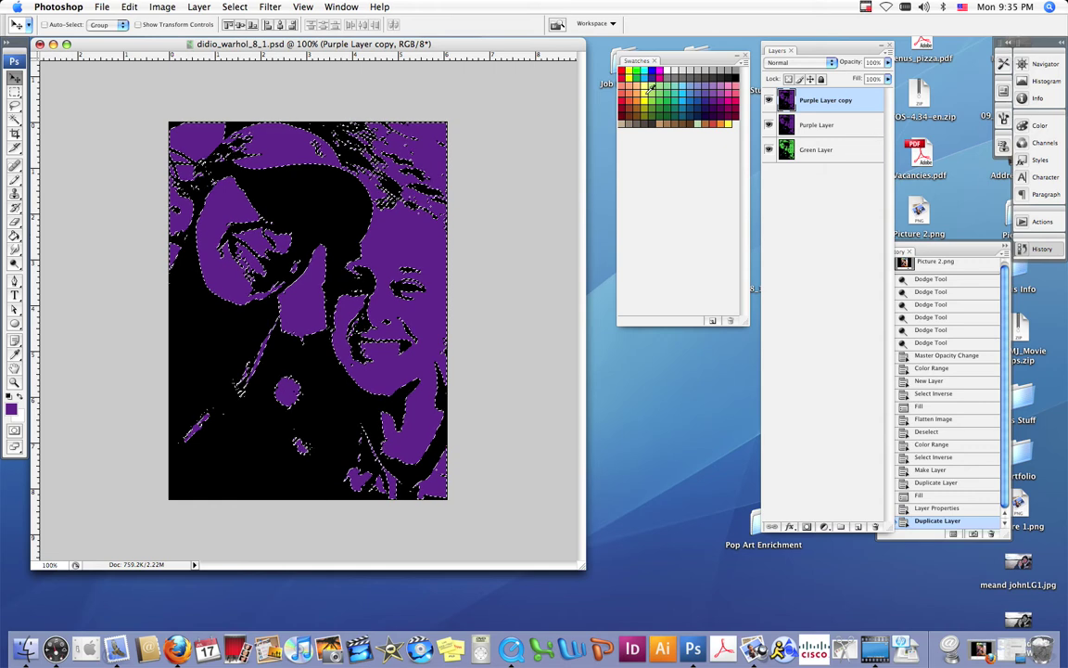
{"action": "left_click", "coordinate": [694, 95]}
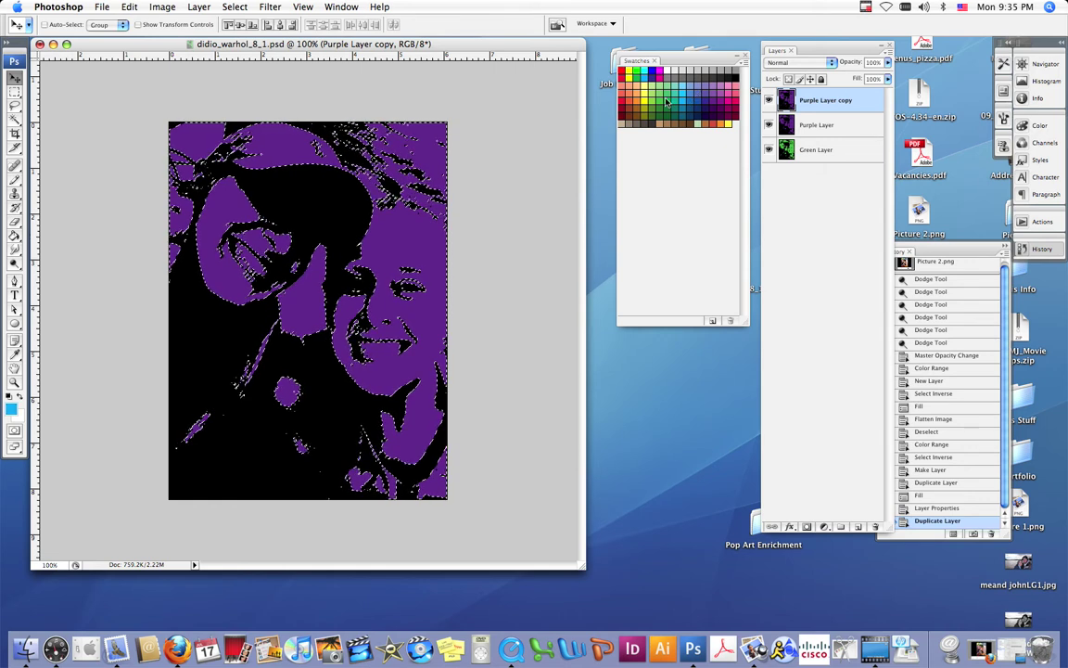
{"action": "left_click", "coordinate": [99, 7]}
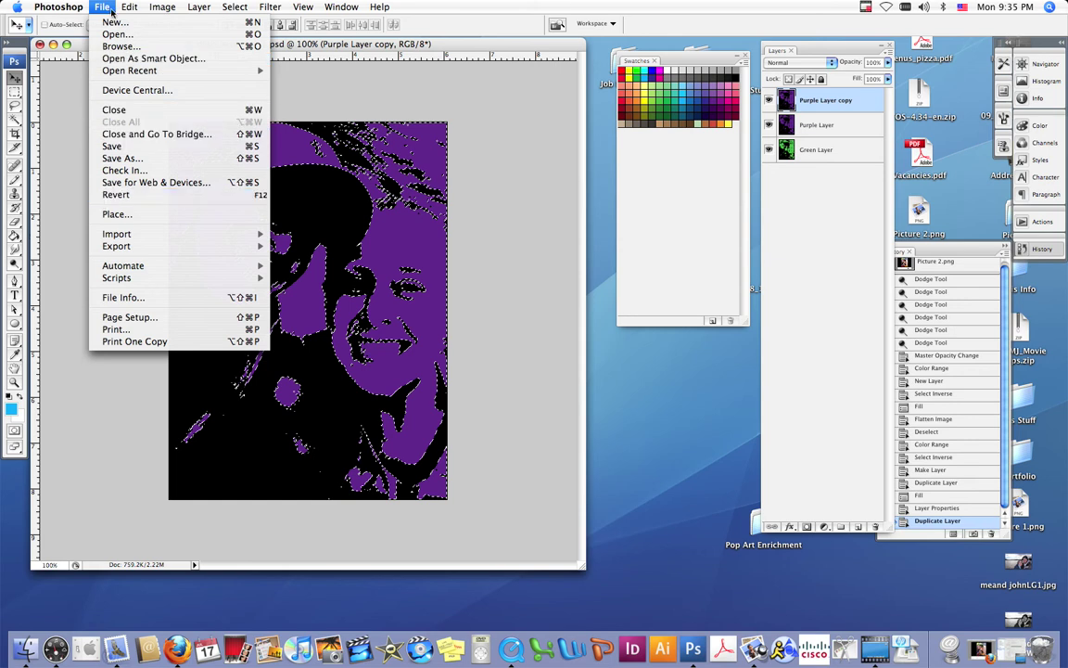
{"action": "mouse_move", "coordinate": [129, 8]}
{"action": "left_click", "coordinate": [150, 198]}
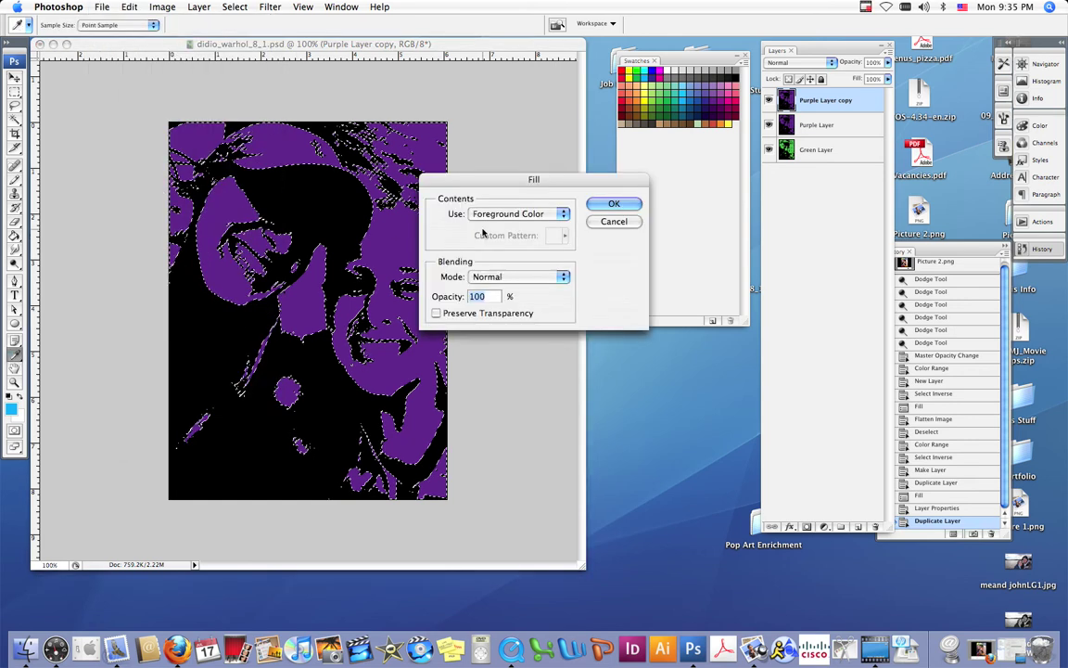
{"action": "left_click", "coordinate": [614, 203]}
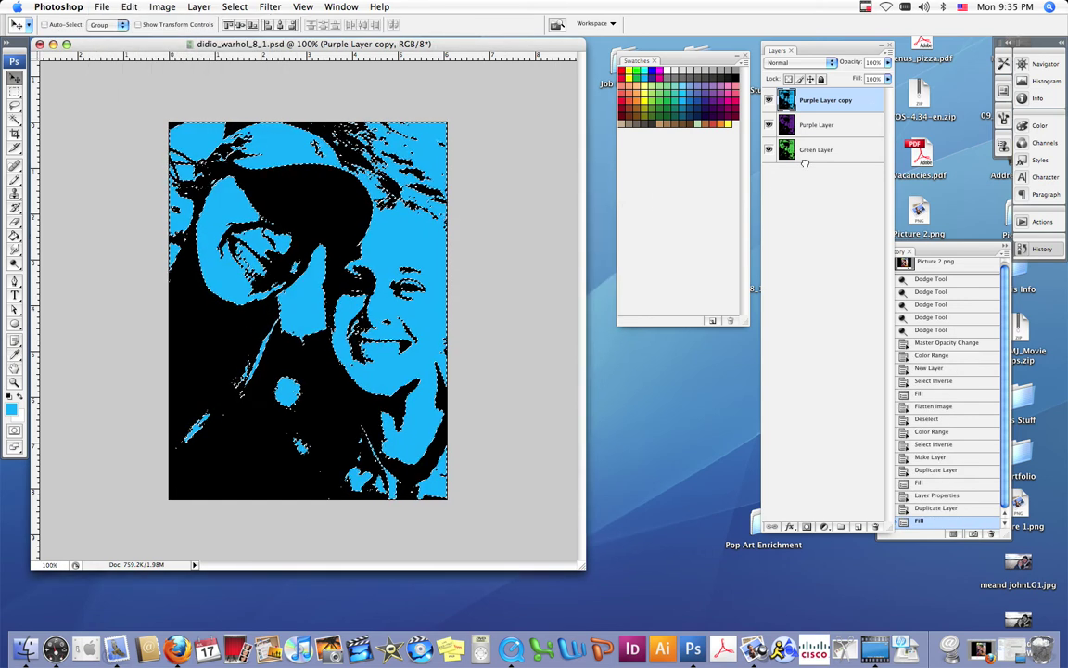
Step: Duplicate the blue layer, fill the new copy with red, and deselect
{"action": "left_click_drag", "start_coordinate": [785, 98], "coordinate": [838, 527]}
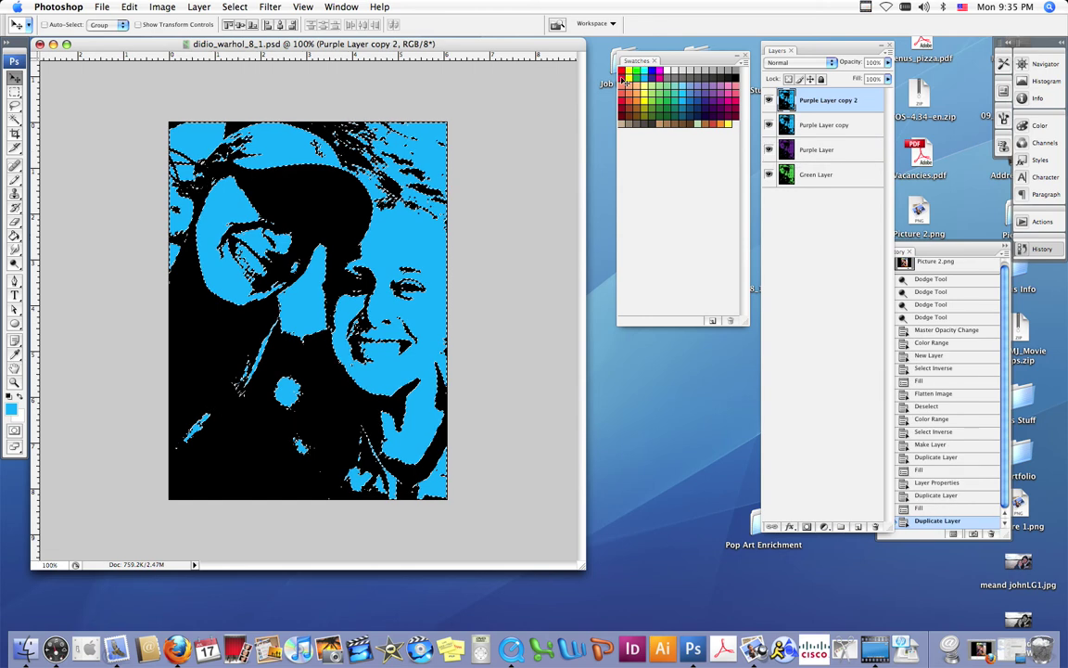
{"action": "left_click", "coordinate": [622, 74]}
{"action": "left_click", "coordinate": [126, 8]}
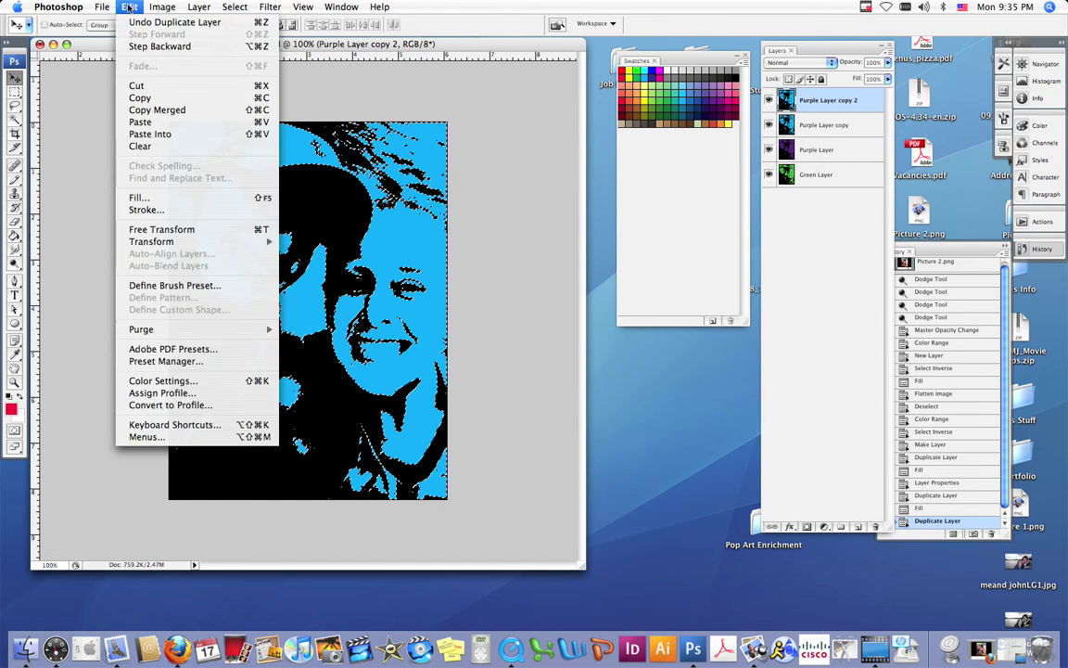
{"action": "left_click", "coordinate": [139, 198]}
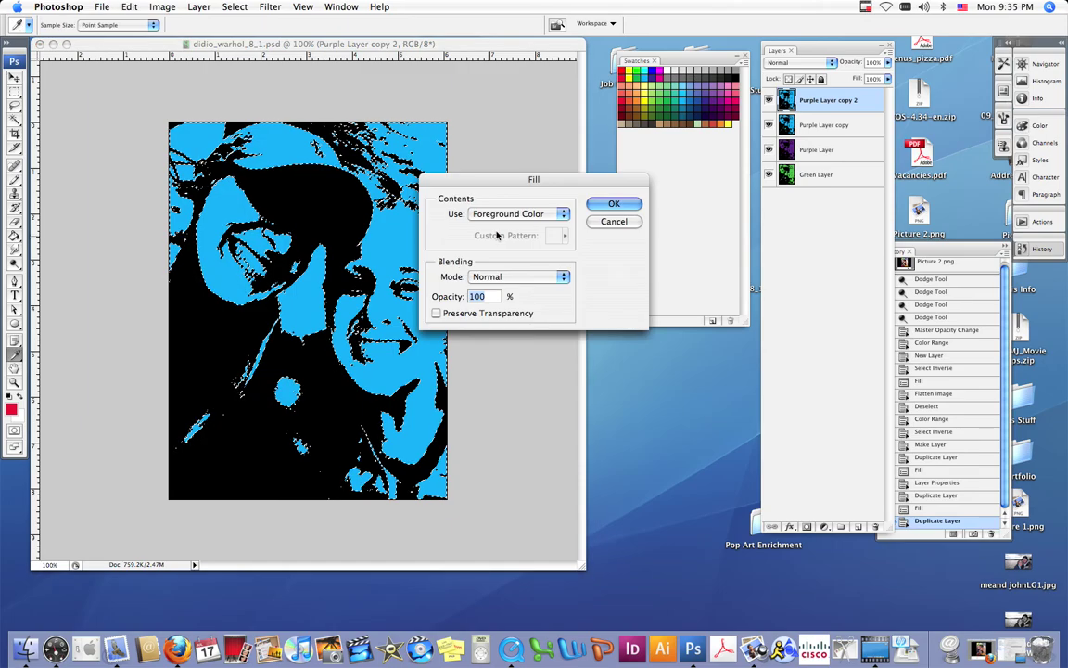
{"action": "left_click", "coordinate": [614, 203]}
{"action": "key", "text": "v"}
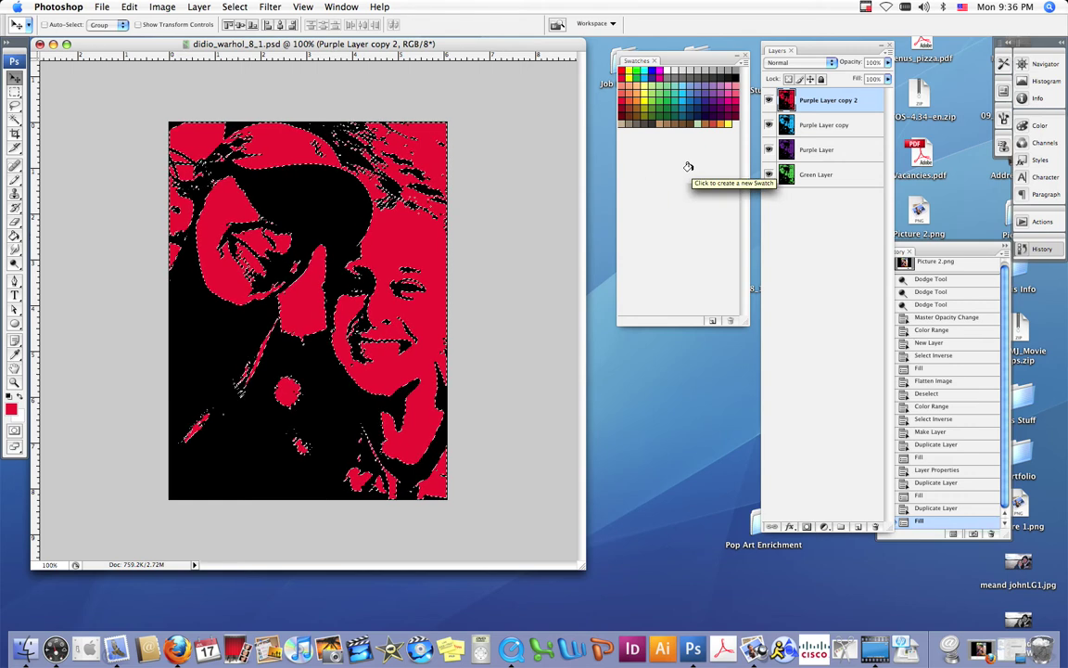
{"action": "key", "text": "super+d"}
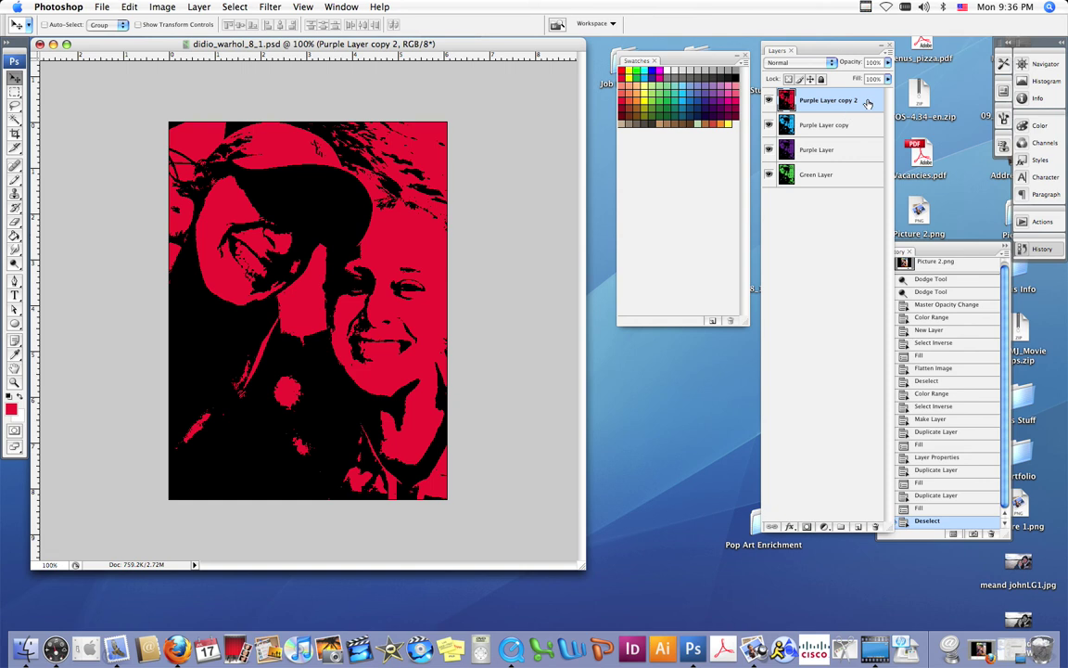
Step: Rename Purple Layer copy to 'Blue Layer'
{"action": "left_click", "coordinate": [870, 179], "text": "shift"}
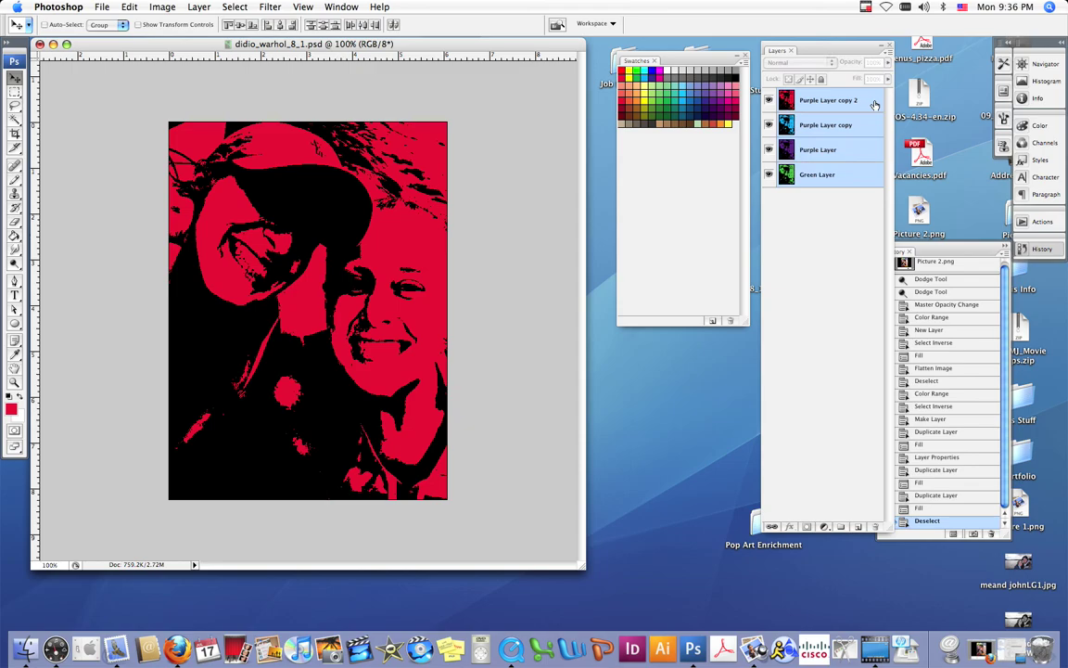
{"action": "left_click", "coordinate": [816, 102]}
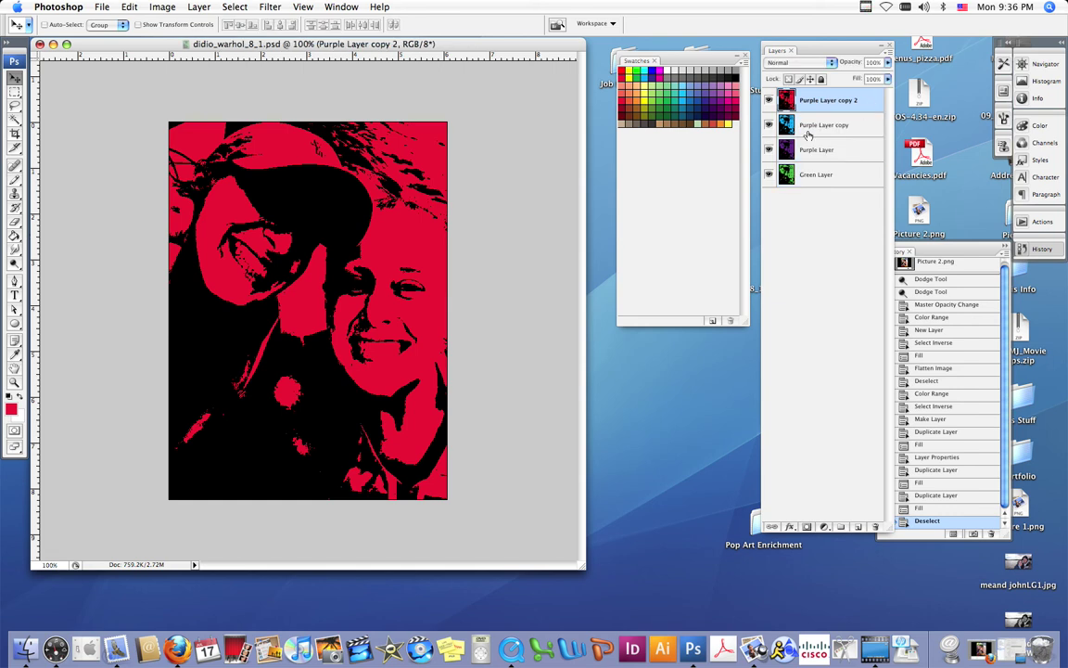
{"action": "double_click", "coordinate": [824, 124]}
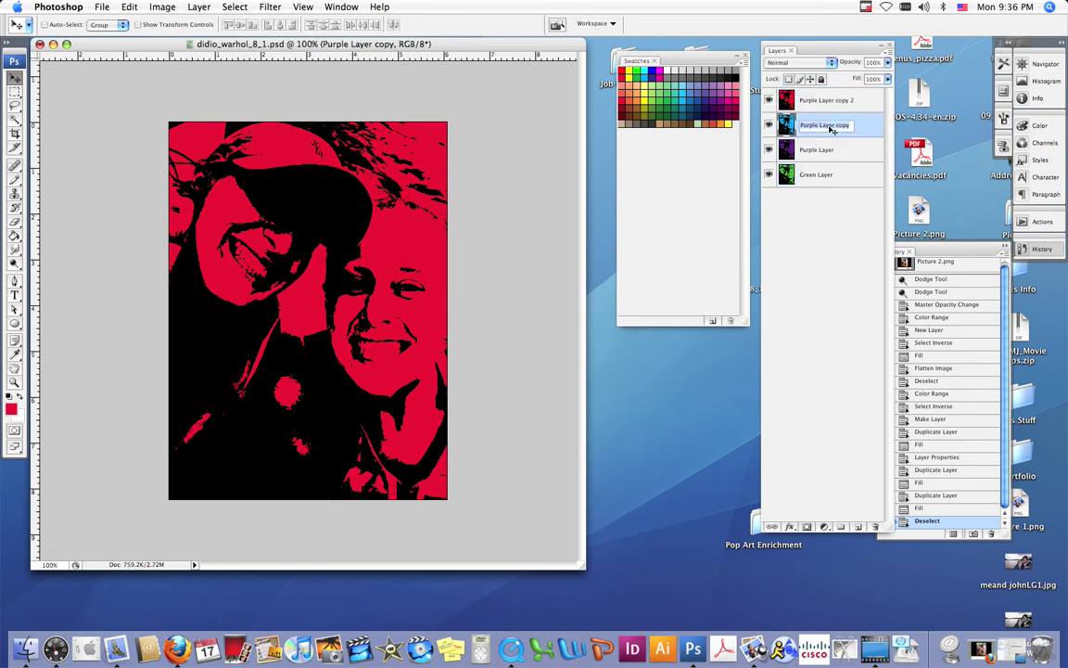
{"action": "type", "text": "Blue Lay"}
{"action": "key", "text": "BackSpace"}
{"action": "key", "text": "BackSpace"}
{"action": "type", "text": "yer"}
{"action": "key", "text": "Return"}
Step: Rename Purple Layer copy 2 to 'Red Layer'
{"action": "double_click", "coordinate": [816, 100]}
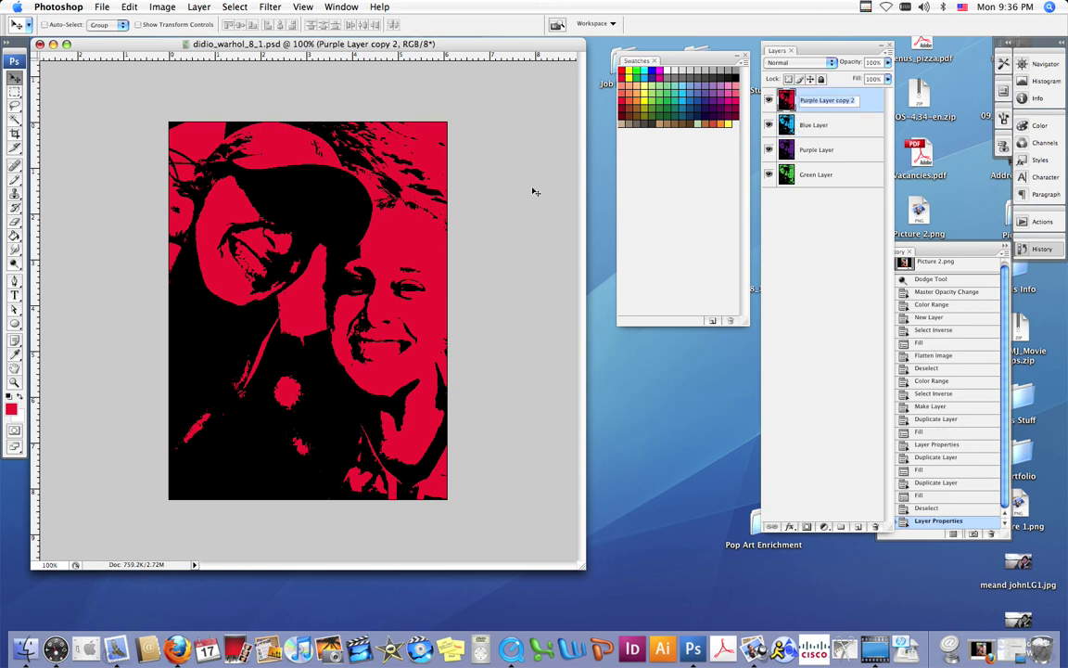
{"action": "type", "text": "Red Layer"}
{"action": "key", "text": "Return"}
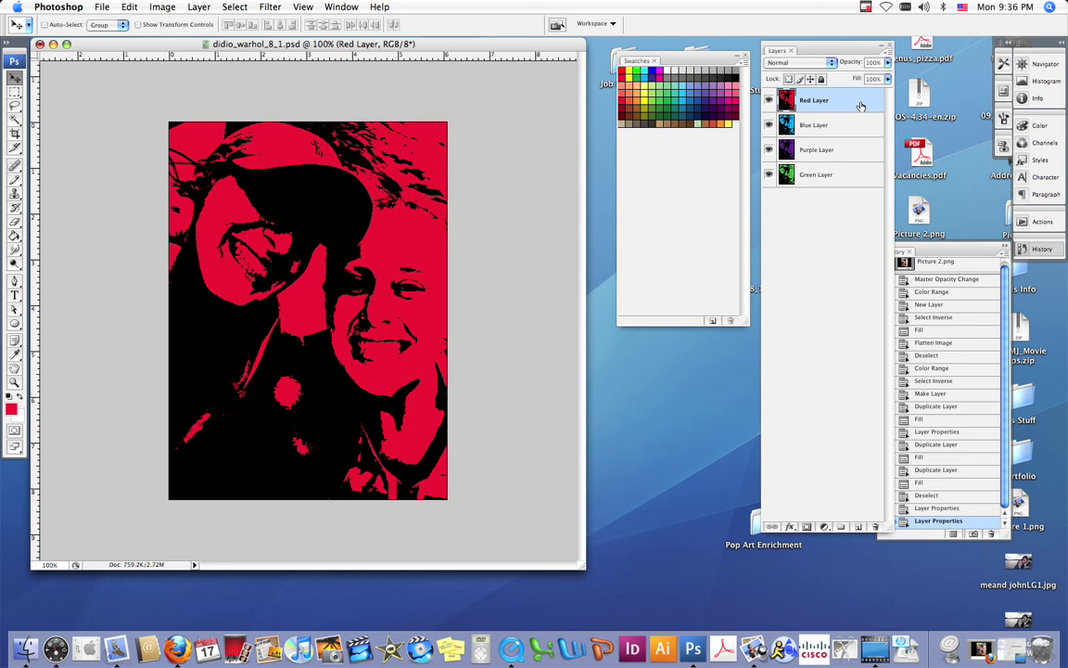
Step: Select all four colour layers and link them
{"action": "left_click", "coordinate": [859, 183], "text": "shift"}
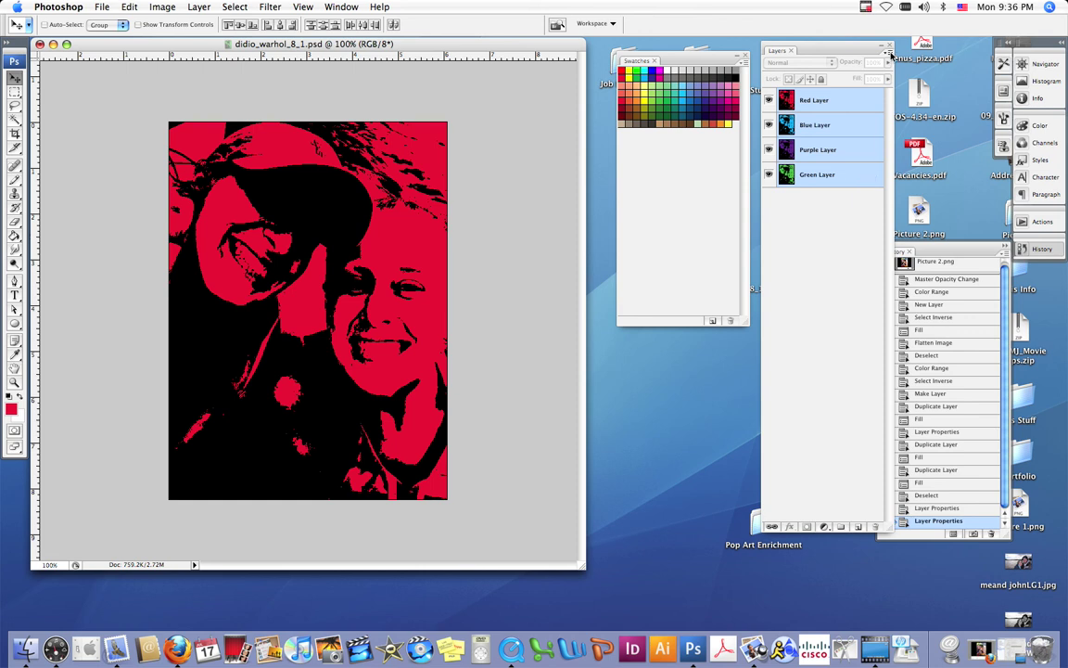
{"action": "left_click", "coordinate": [890, 56]}
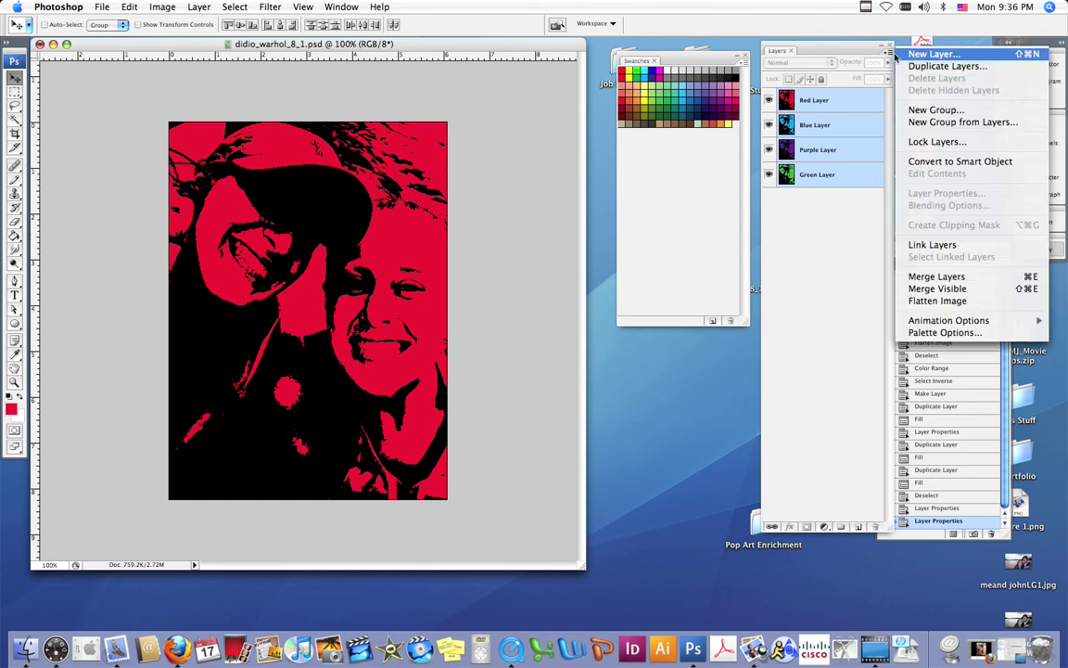
{"action": "left_click", "coordinate": [932, 246]}
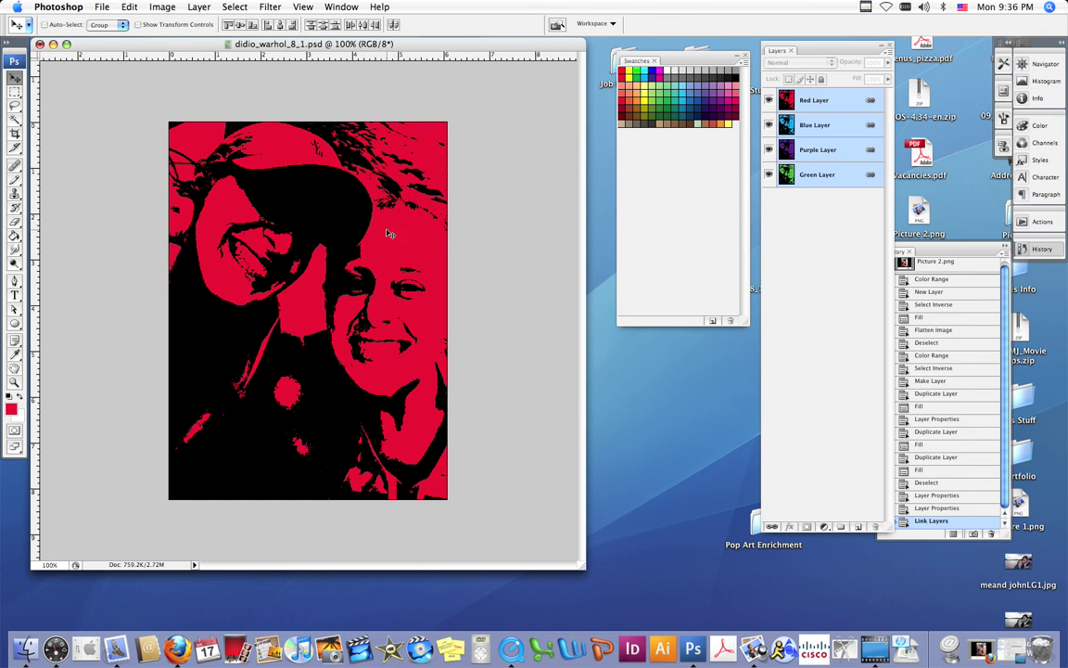
Step: Free Transform the linked layers to 40.1% and place them at the upper left
{"action": "key", "text": "super+t"}
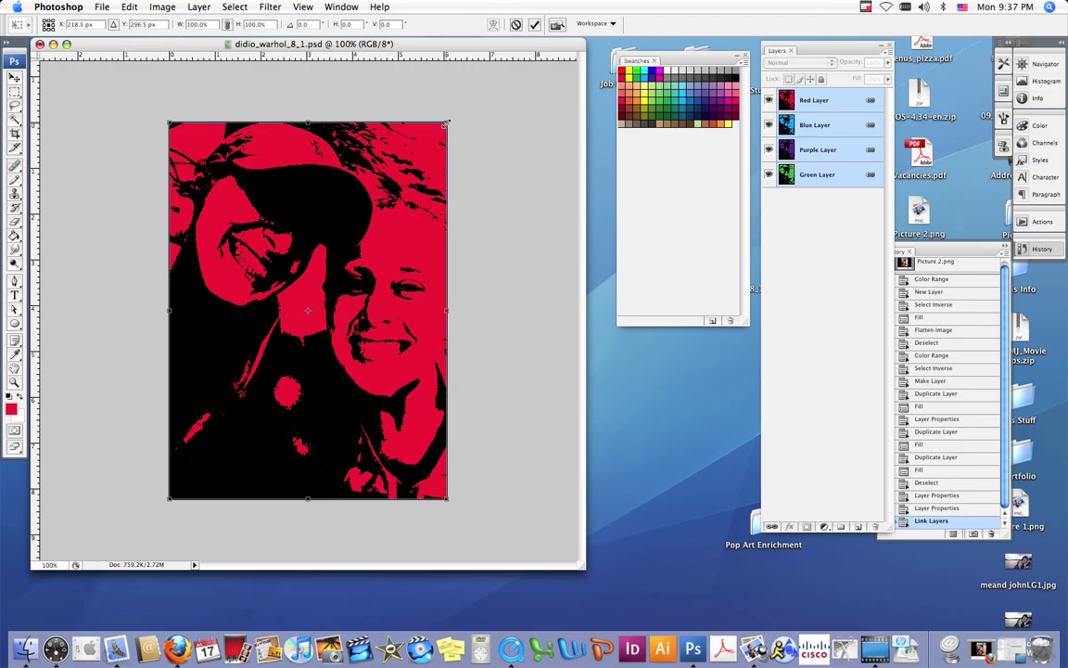
{"action": "left_click_drag", "start_coordinate": [447, 122], "coordinate": [262, 336]}
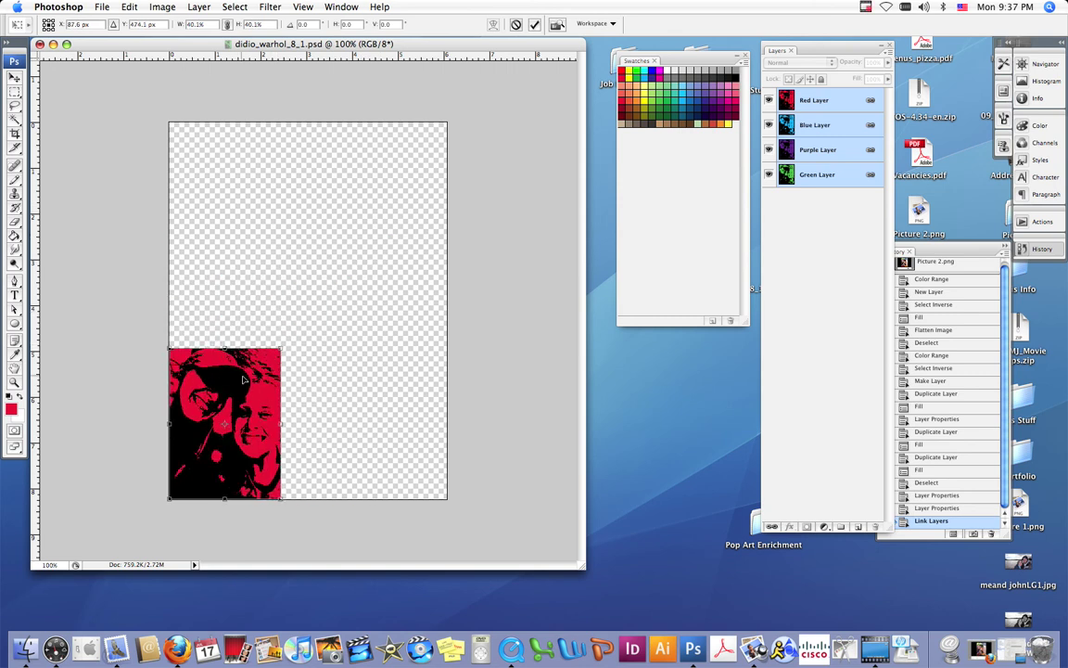
{"action": "left_click_drag", "start_coordinate": [243, 379], "coordinate": [269, 209]}
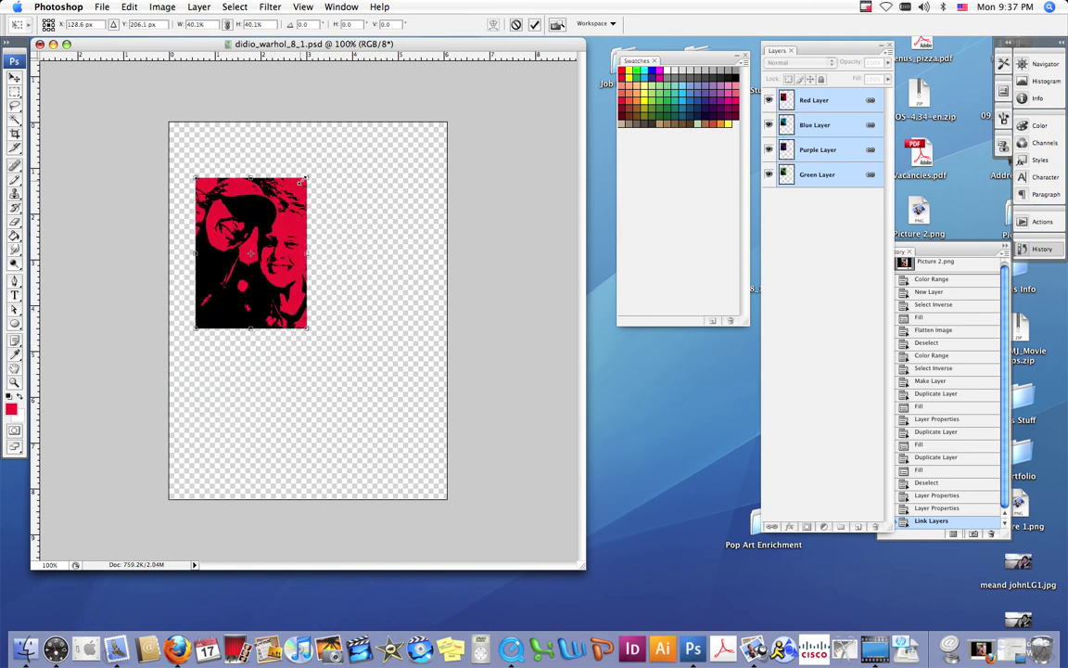
{"action": "key", "text": "Return"}
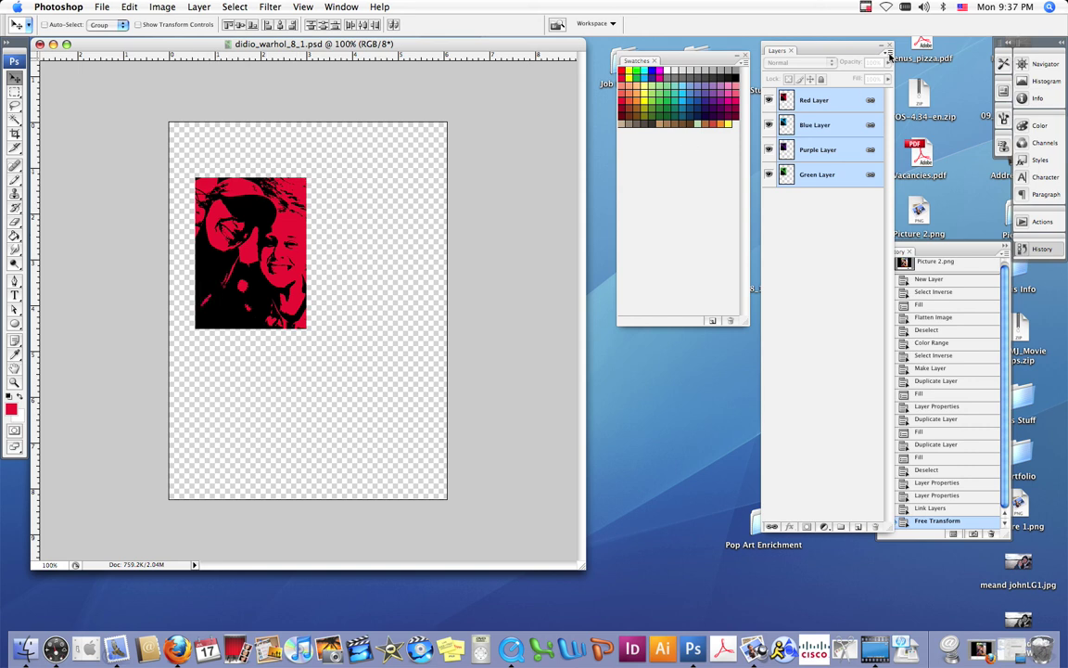
Step: Unlink the four colour layers and select Red Layer on its own
{"action": "left_click", "coordinate": [888, 56]}
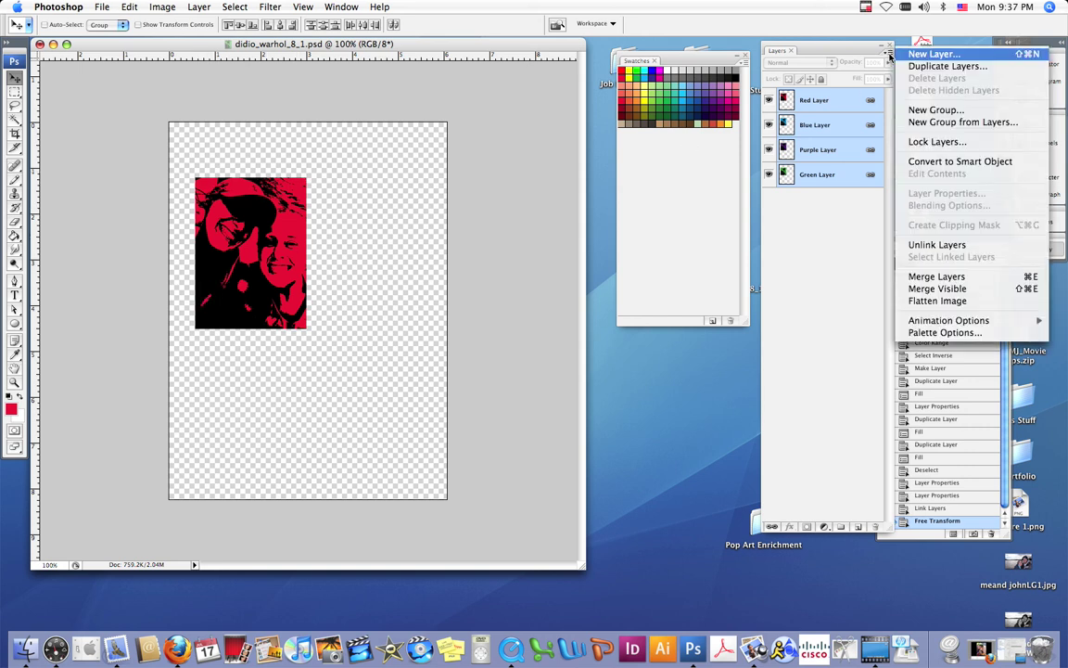
{"action": "left_click", "coordinate": [942, 246]}
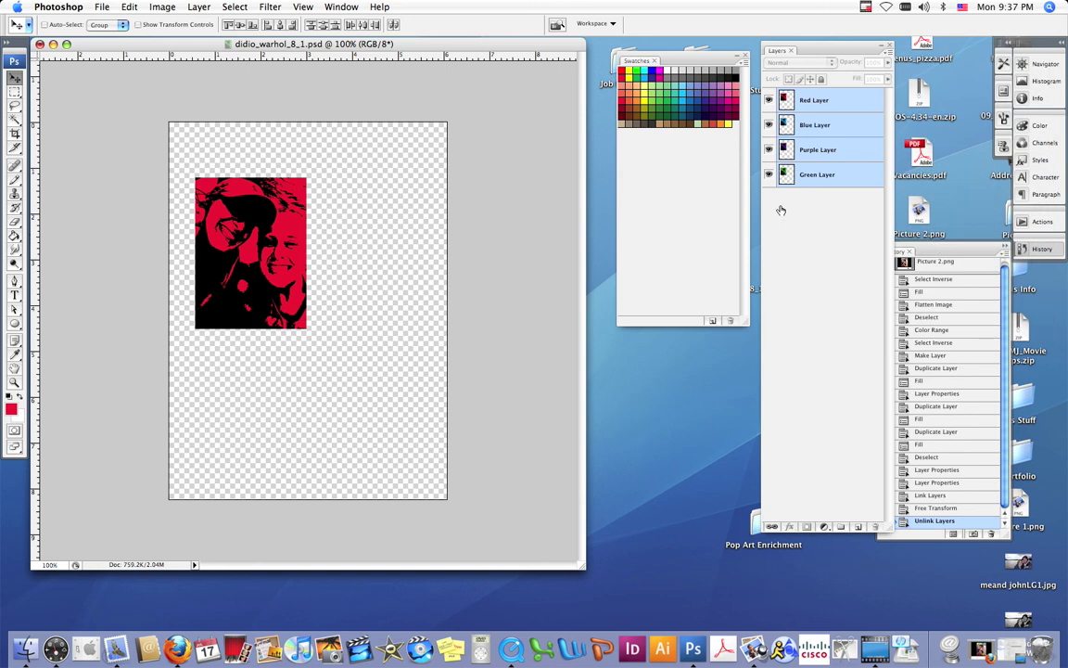
{"action": "left_click", "coordinate": [862, 104]}
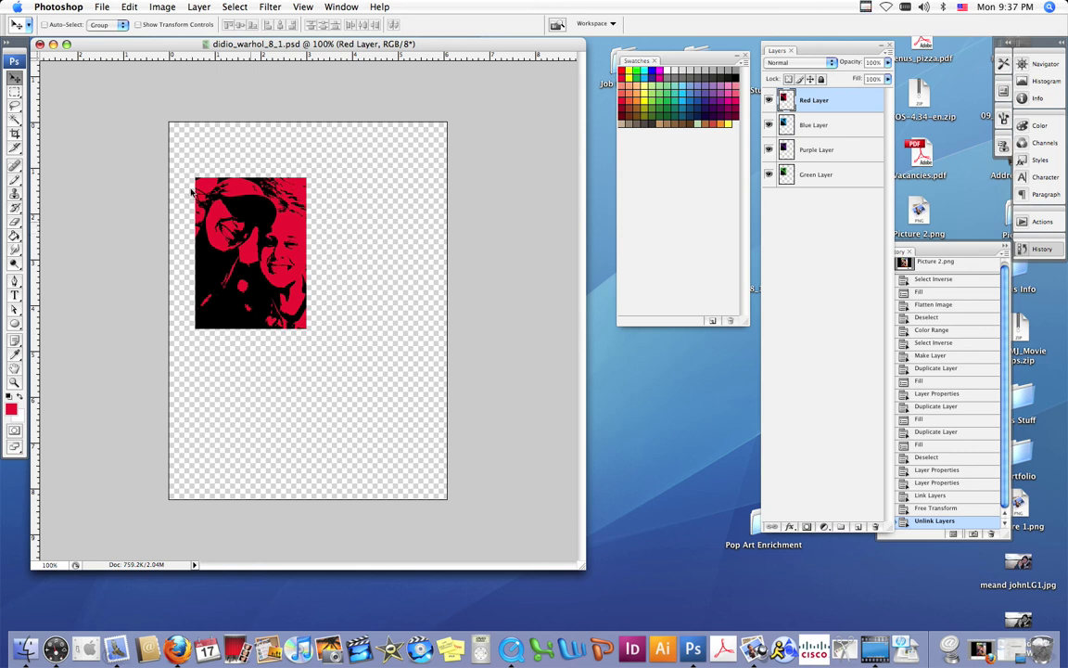
Step: Move the red copy beside the blue one and the purple copy below it
{"action": "left_click", "coordinate": [17, 80]}
{"action": "left_click_drag", "start_coordinate": [217, 230], "coordinate": [338, 232]}
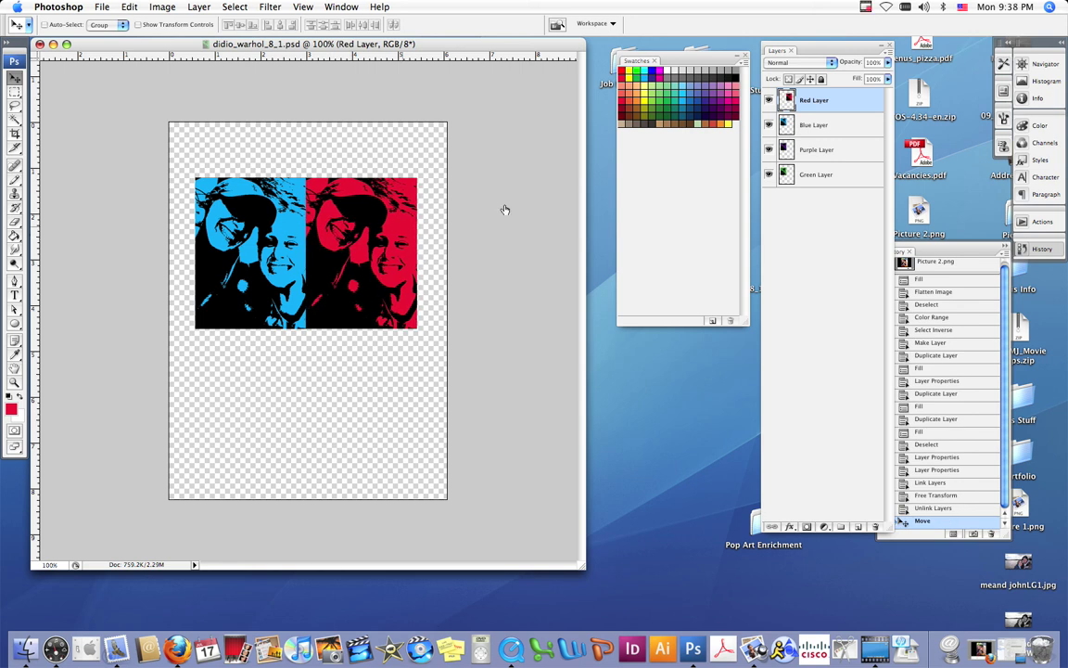
{"action": "left_click", "coordinate": [829, 128]}
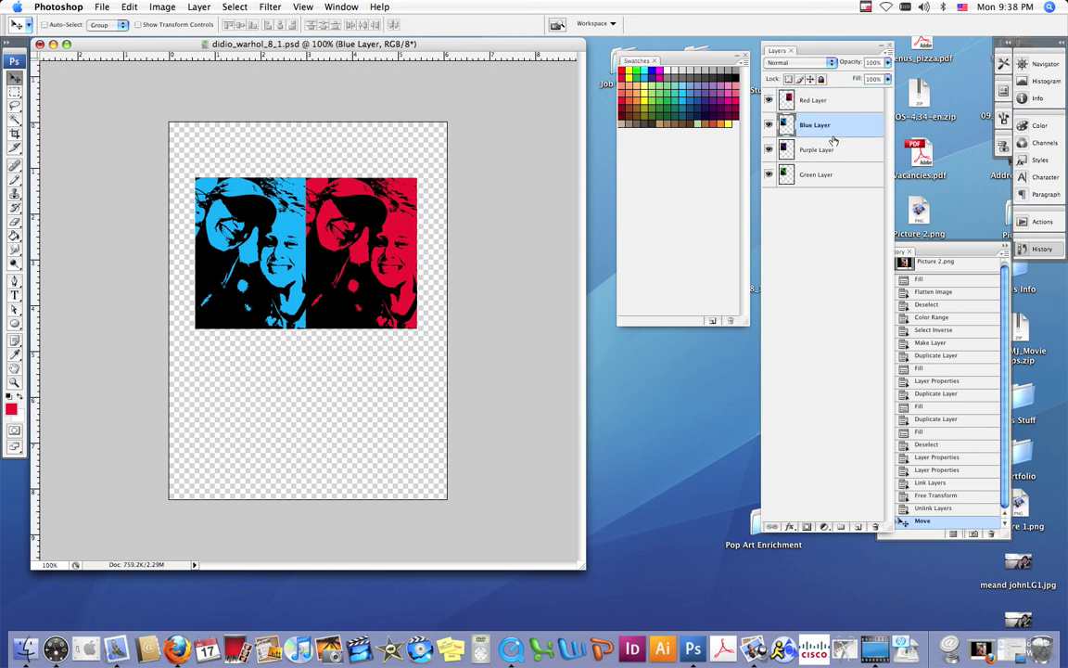
{"action": "left_click", "coordinate": [788, 149]}
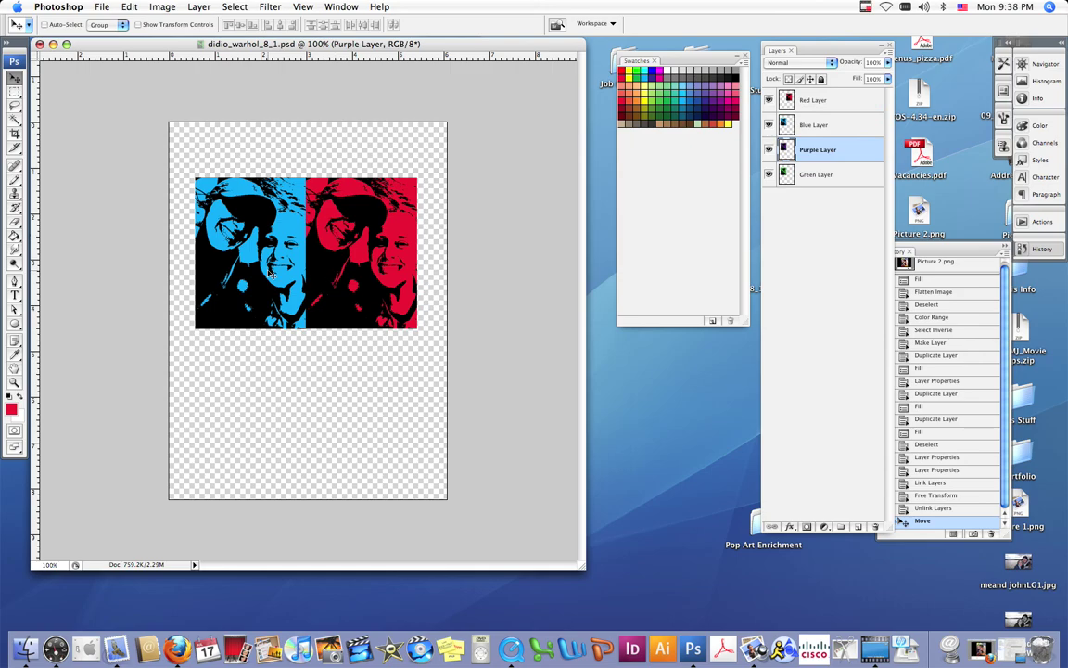
{"action": "left_click_drag", "start_coordinate": [270, 258], "coordinate": [270, 404]}
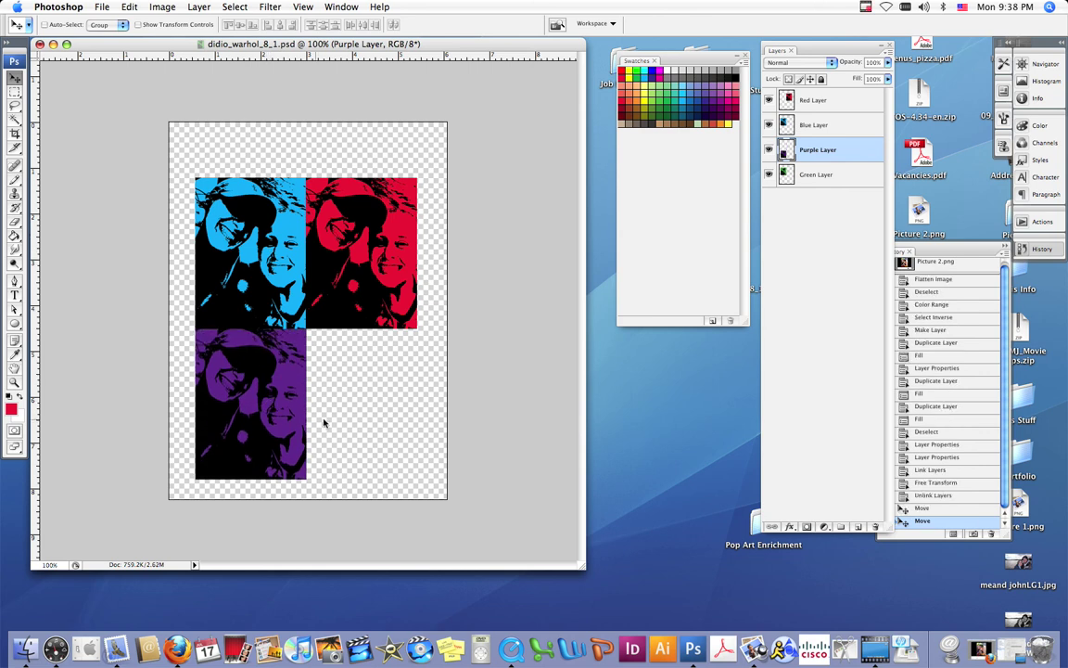
Step: Move the green copy to the bottom-right panel under the red one
{"action": "left_click", "coordinate": [849, 178]}
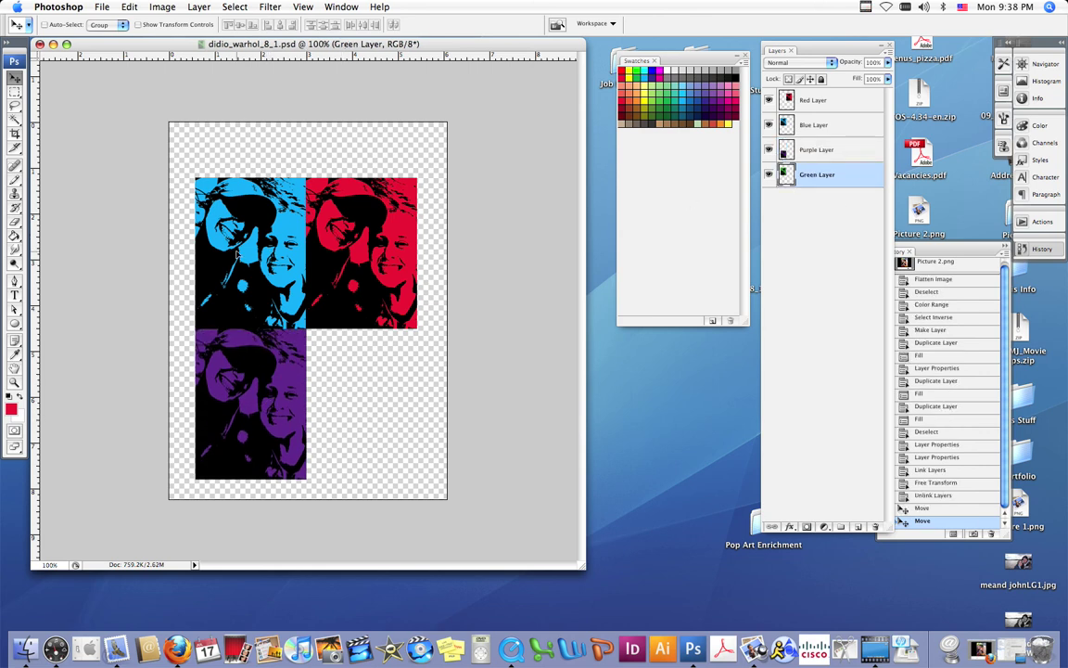
{"action": "left_click_drag", "start_coordinate": [236, 255], "coordinate": [348, 256]}
{"action": "left_click_drag", "start_coordinate": [359, 231], "coordinate": [364, 376]}
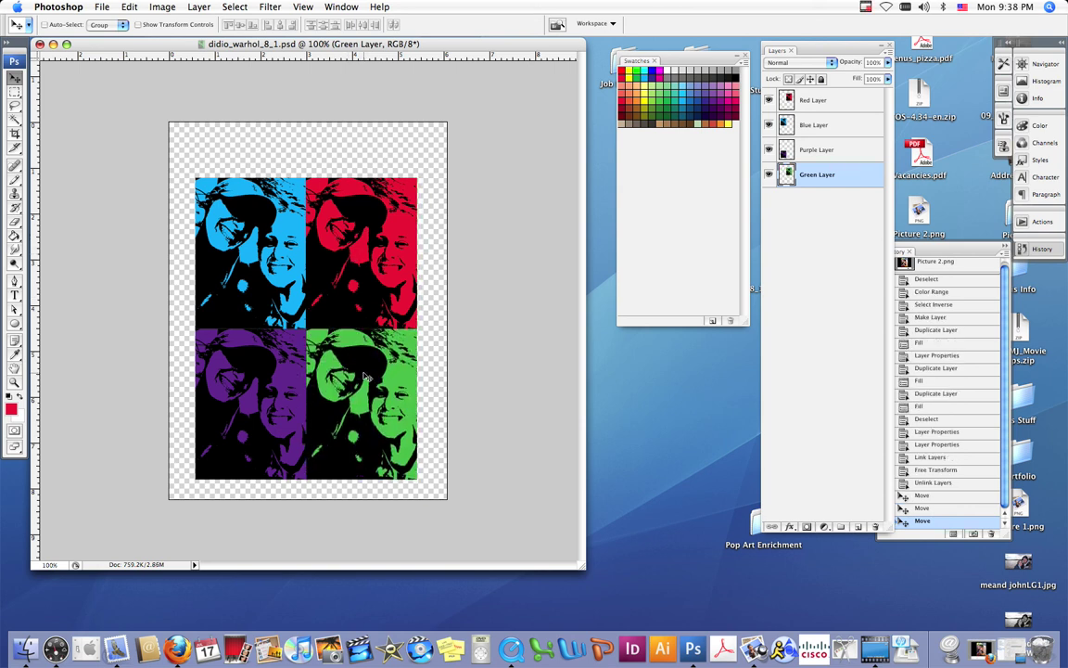
{"action": "key", "text": "super+equal"}
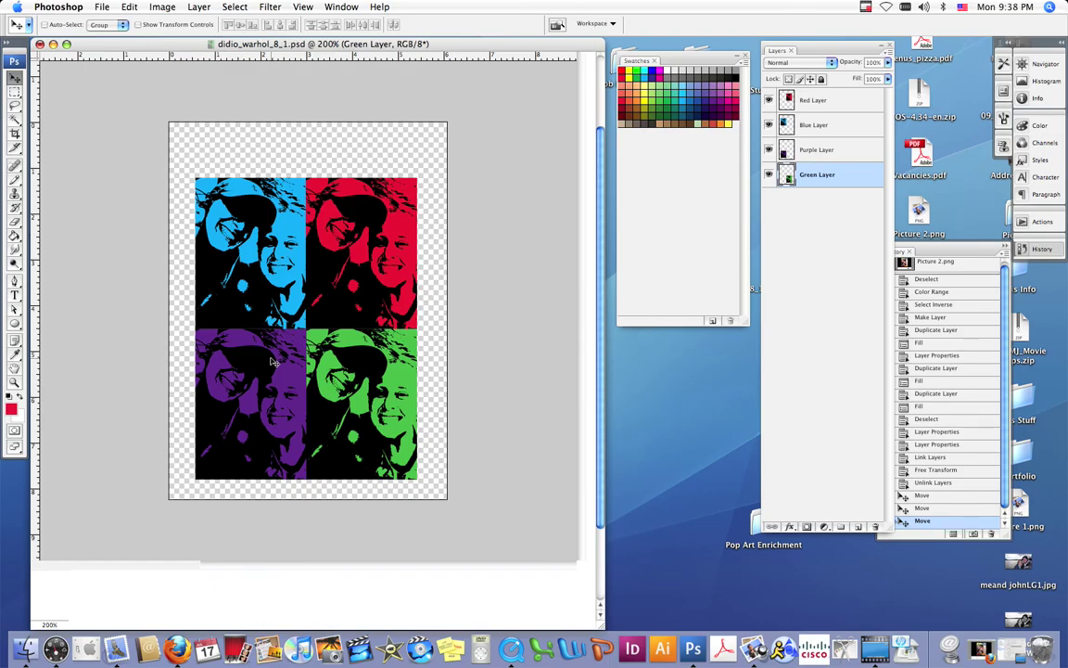
{"action": "key", "text": "super+minus"}
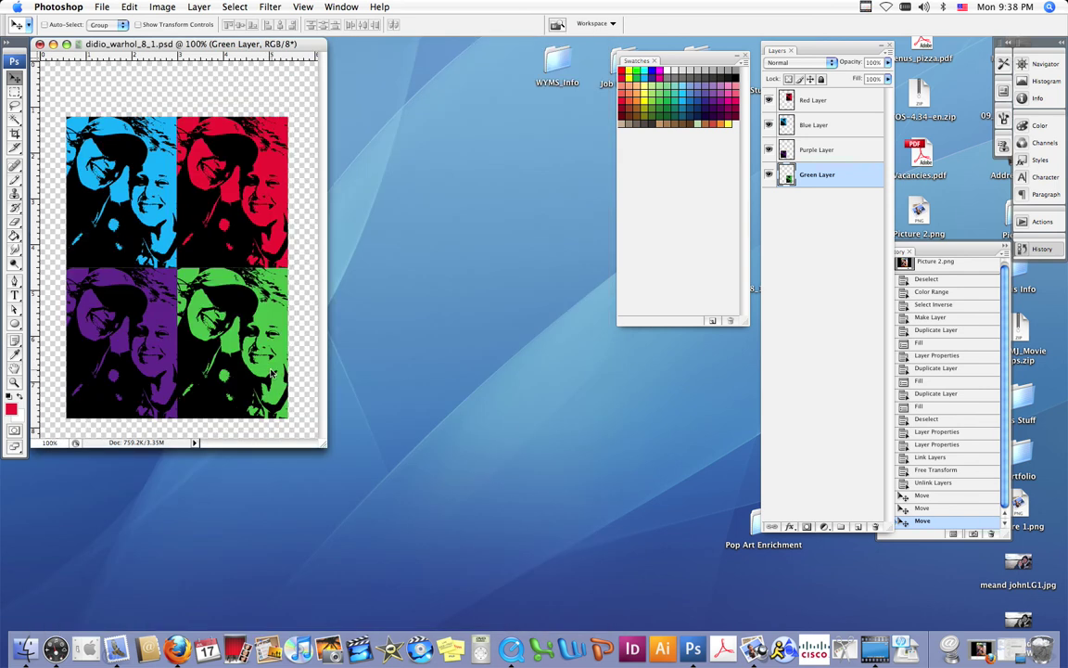
{"action": "left_click_drag", "start_coordinate": [556, 517], "coordinate": [585, 531]}
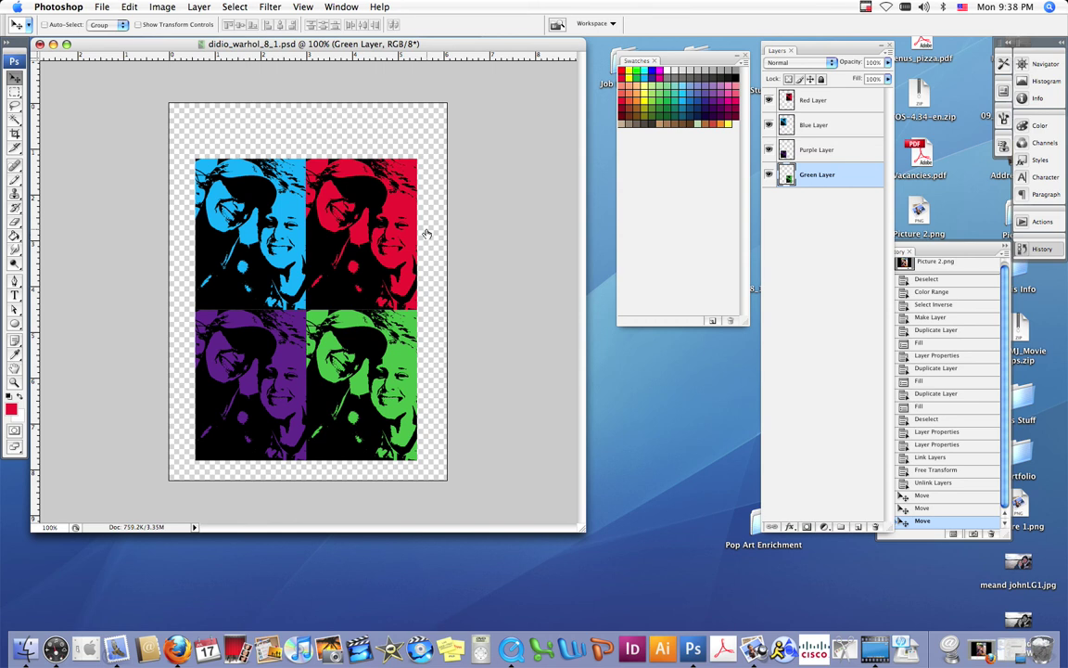
Step: Flatten the blue, red, purple and green layers into a single image
{"action": "left_click", "coordinate": [815, 100], "text": "shift"}
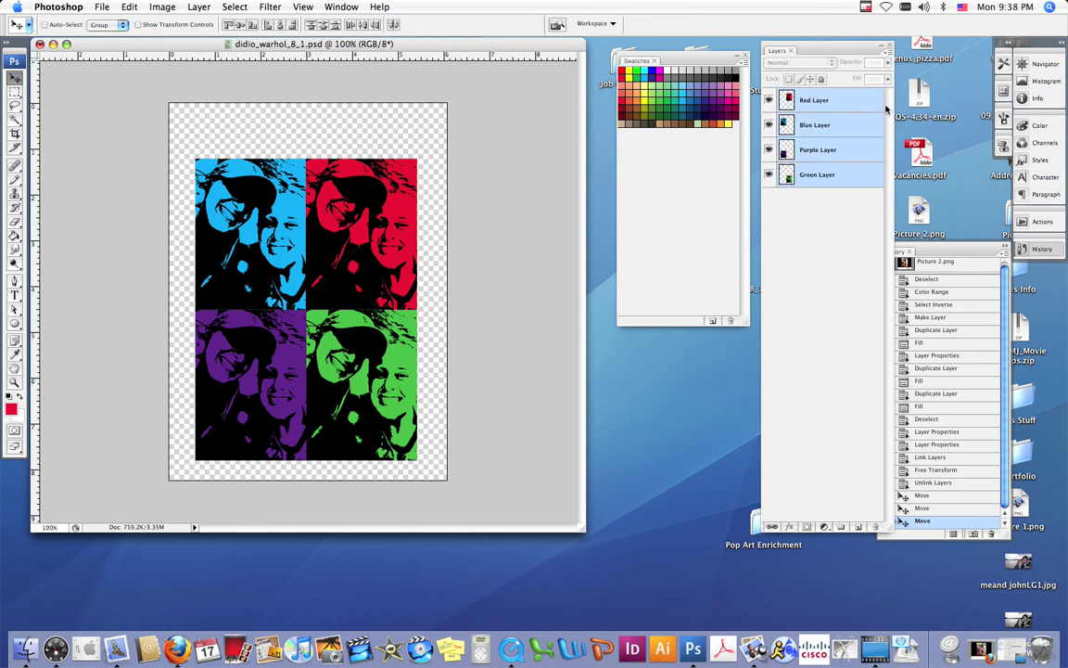
{"action": "left_click", "coordinate": [887, 63]}
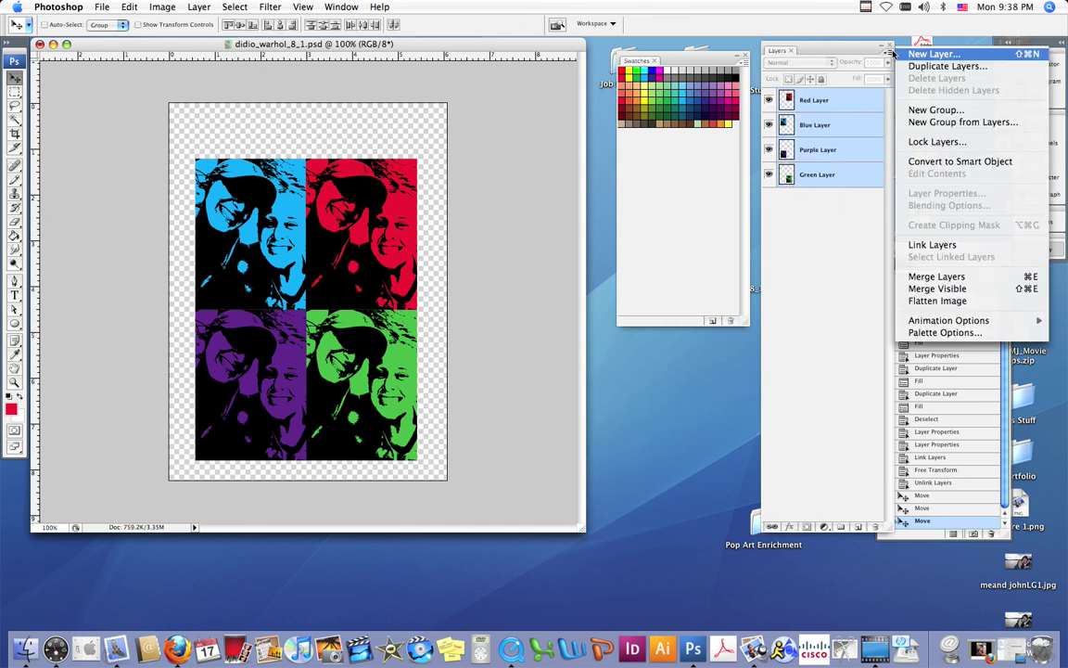
{"action": "left_click", "coordinate": [937, 301]}
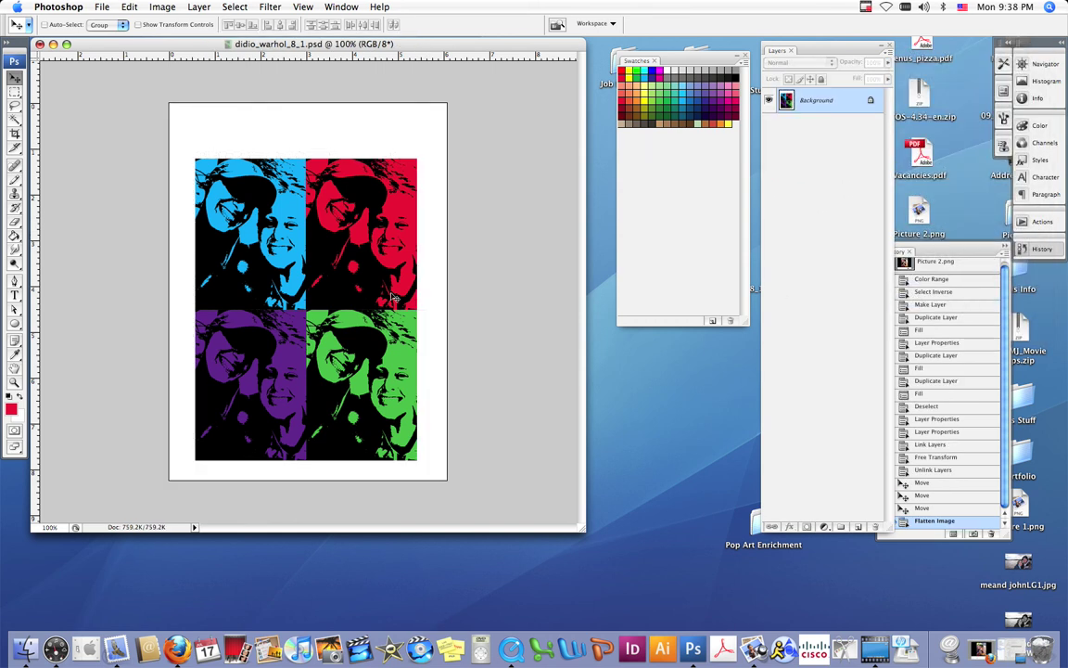
Step: Crop the image tight around the four-panel grid, removing the empty margins
{"action": "left_click", "coordinate": [15, 132]}
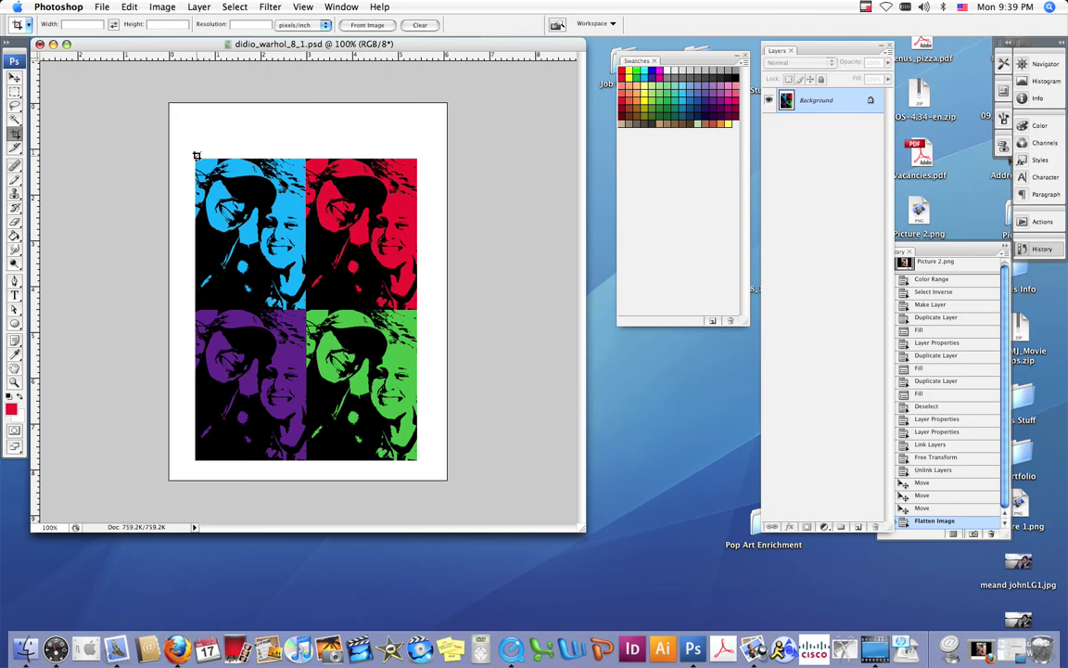
{"action": "left_click_drag", "start_coordinate": [195, 156], "coordinate": [416, 461]}
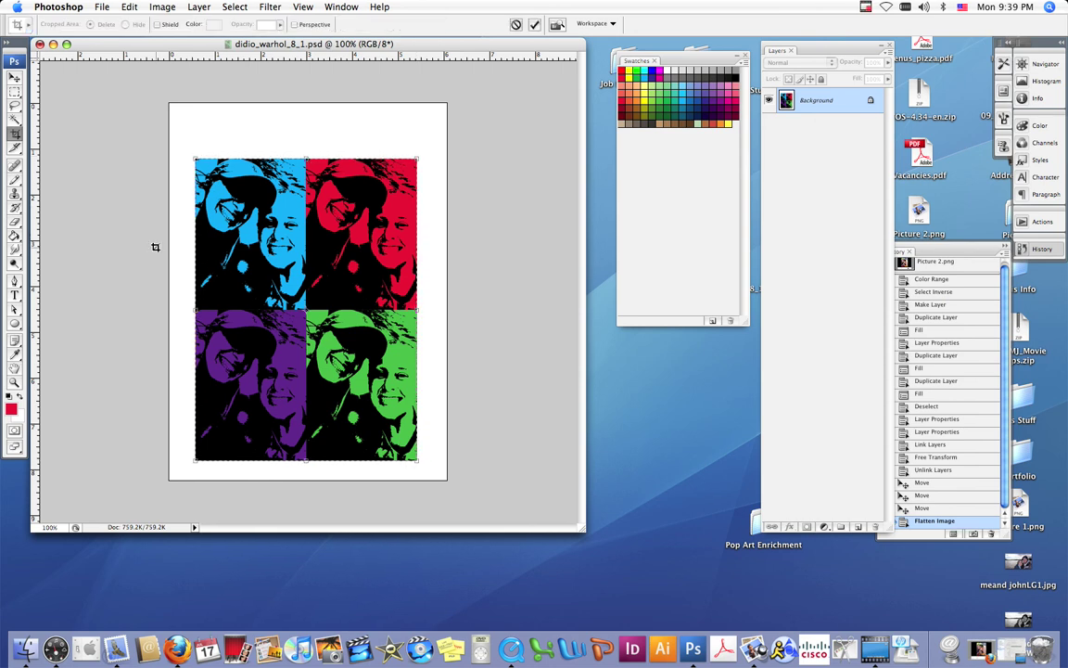
{"action": "key", "text": "Return"}
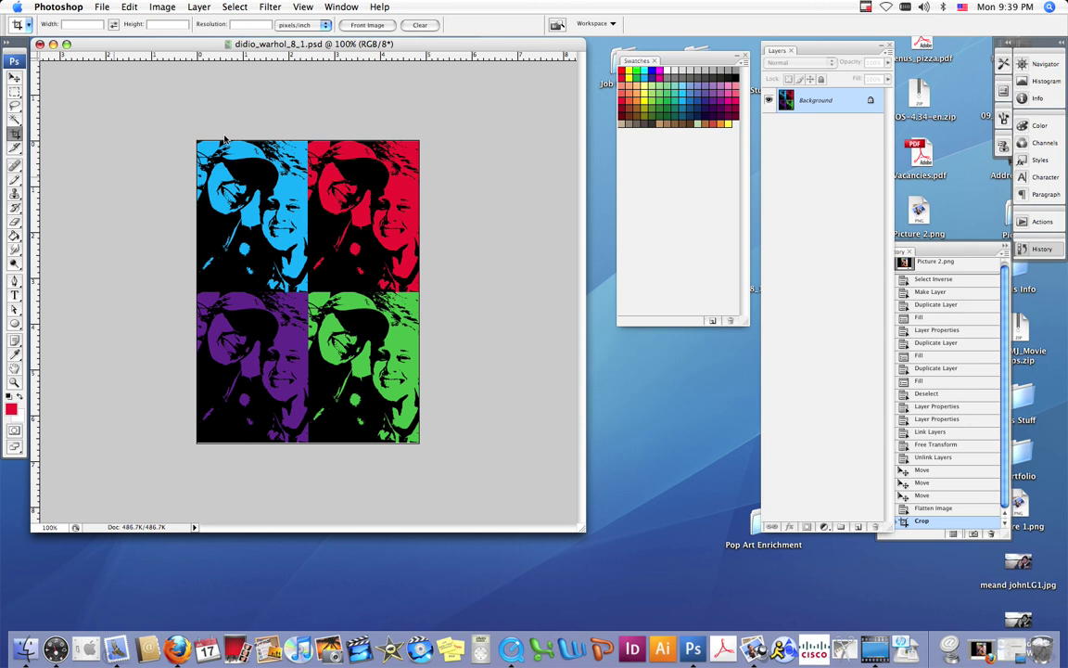
{"action": "left_click", "coordinate": [101, 6]}
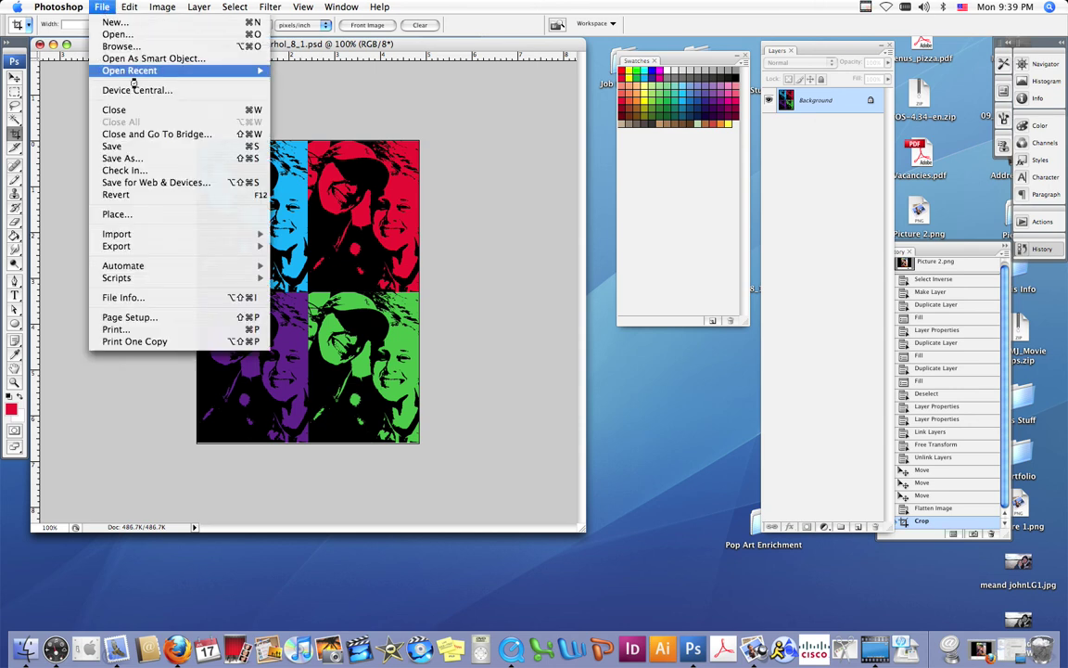
Step: Save the flattened, cropped four-colour Warhol grid with File > Save
{"action": "left_click", "coordinate": [111, 146]}
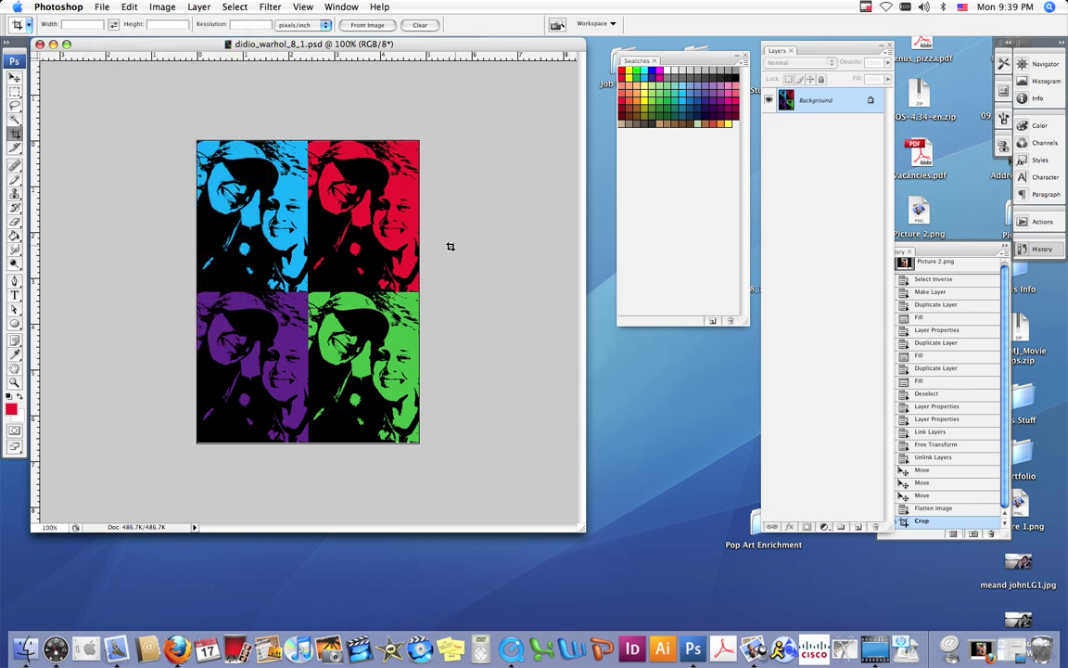